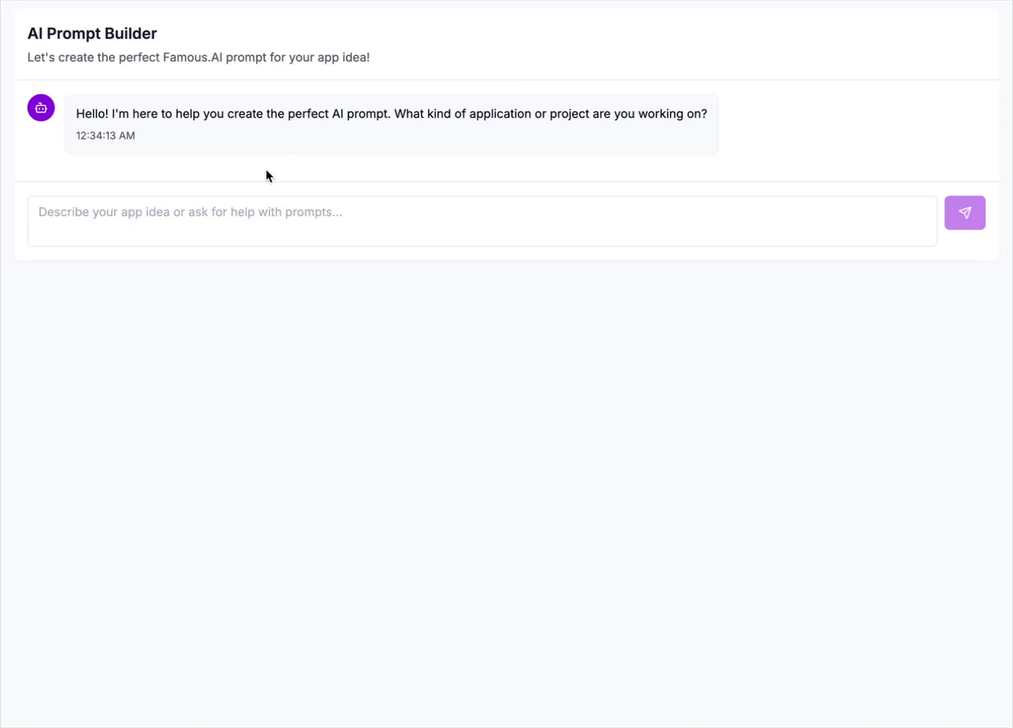
# Step: Send the app idea "TV Channel private subscription for users to watch content coming from private YouTube Videos and protected behind a paywall."
pyautogui.click(26, 253)
pyautogui.click(173, 214)
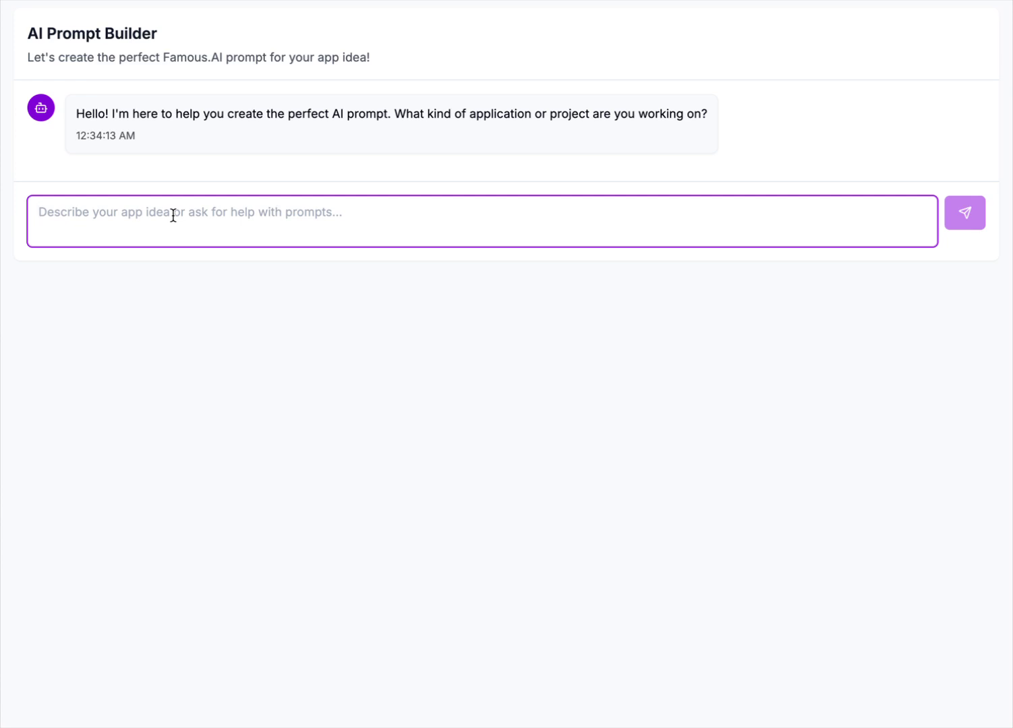
pyautogui.write('TV Channel')
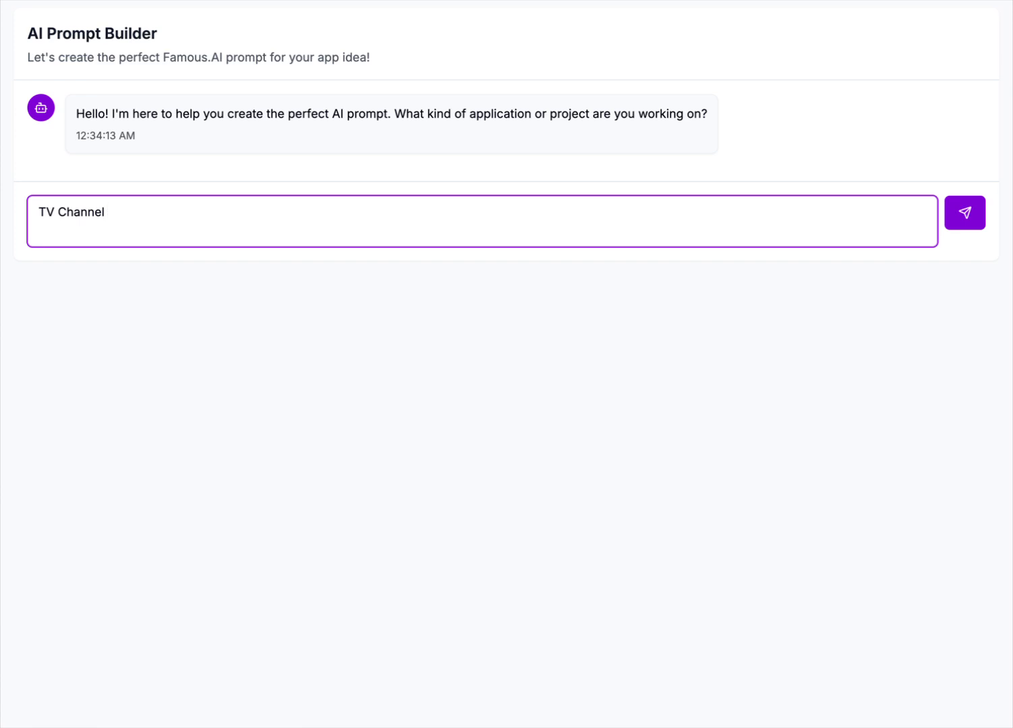
pyautogui.write(' private subscription ')
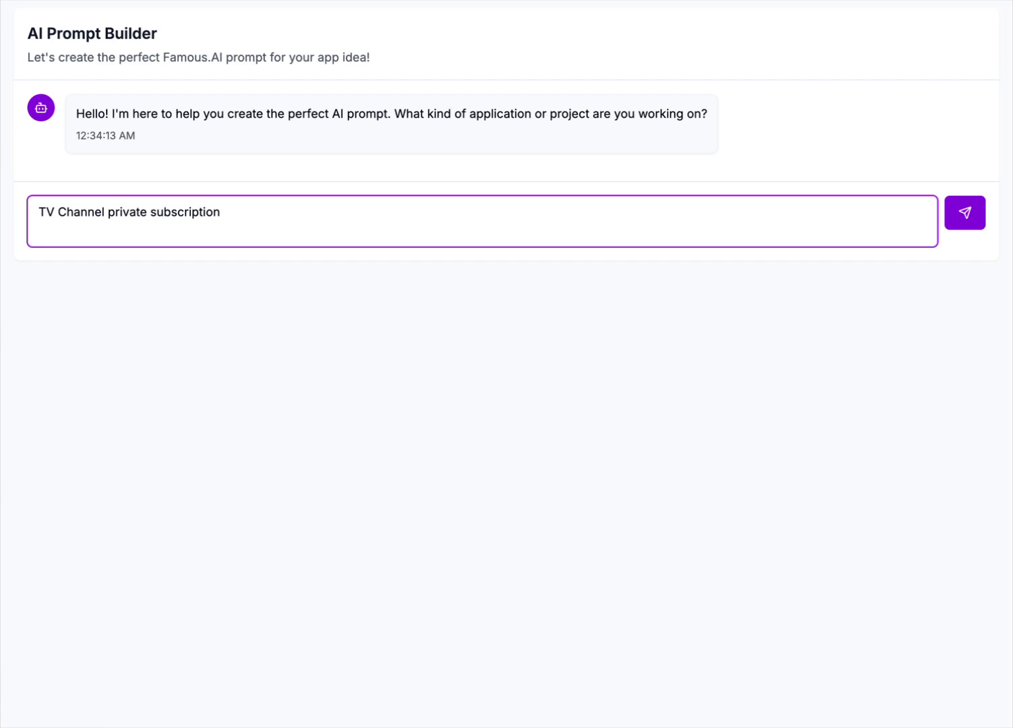
pyautogui.write('for users to watch content coming from private YouTu')
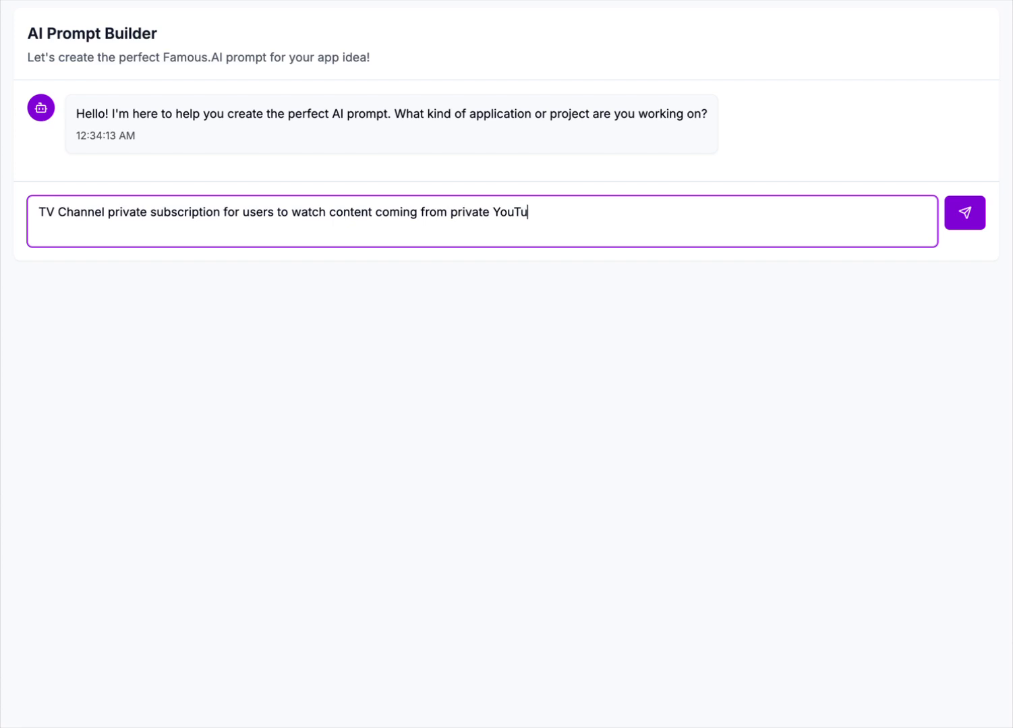
pyautogui.write('be Videos and protected ')
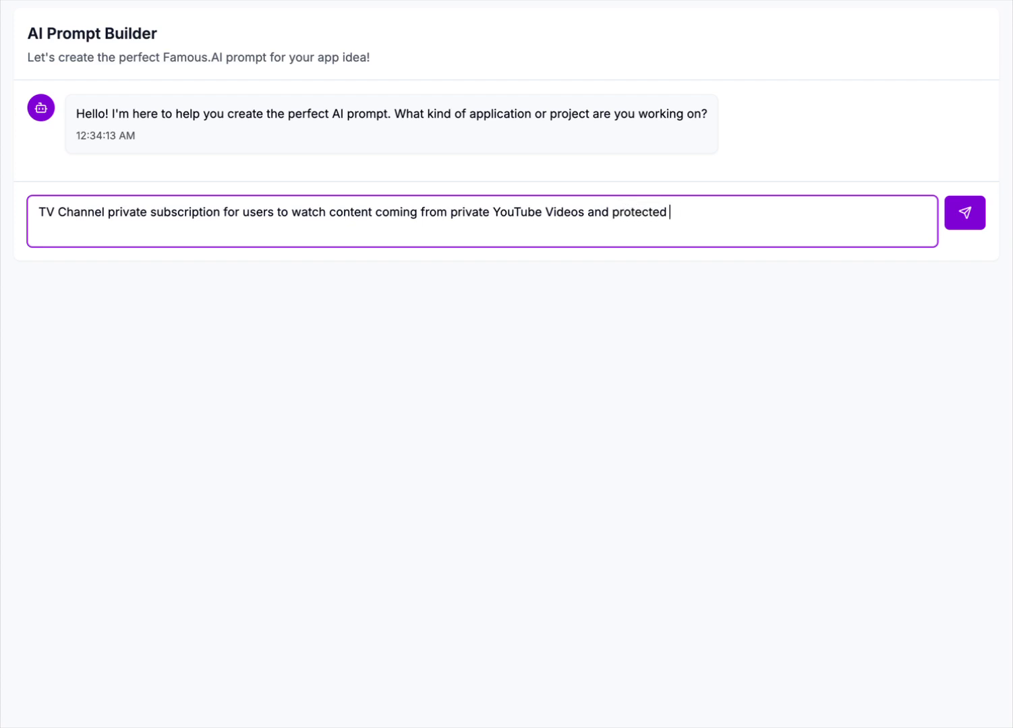
pyautogui.write('behind a paywall.')
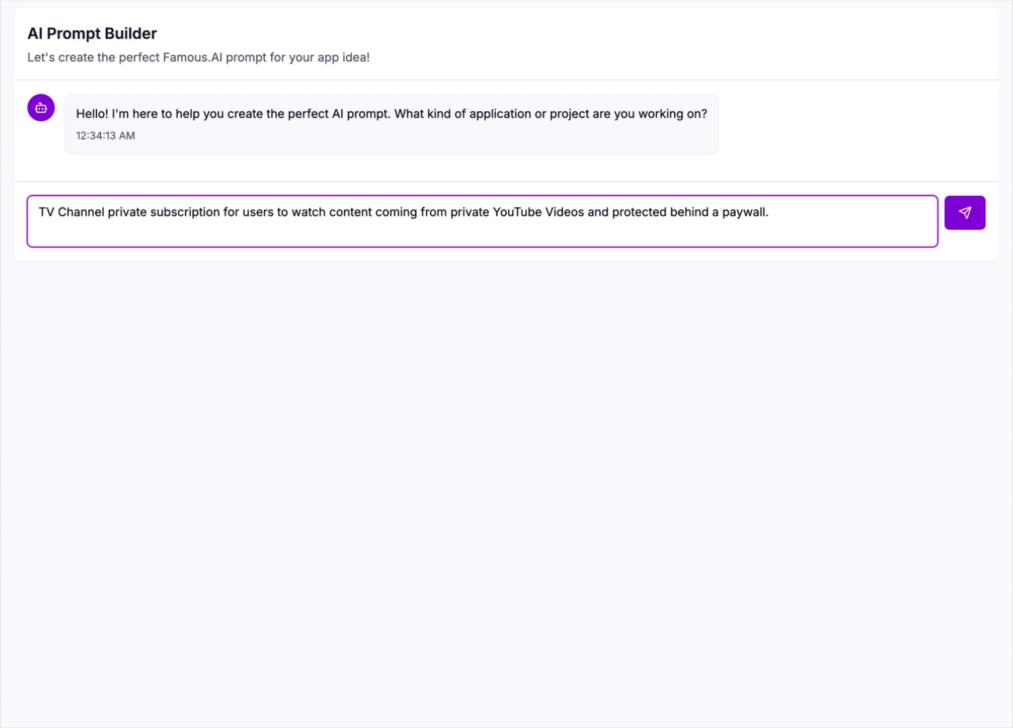
pyautogui.click(964, 215)
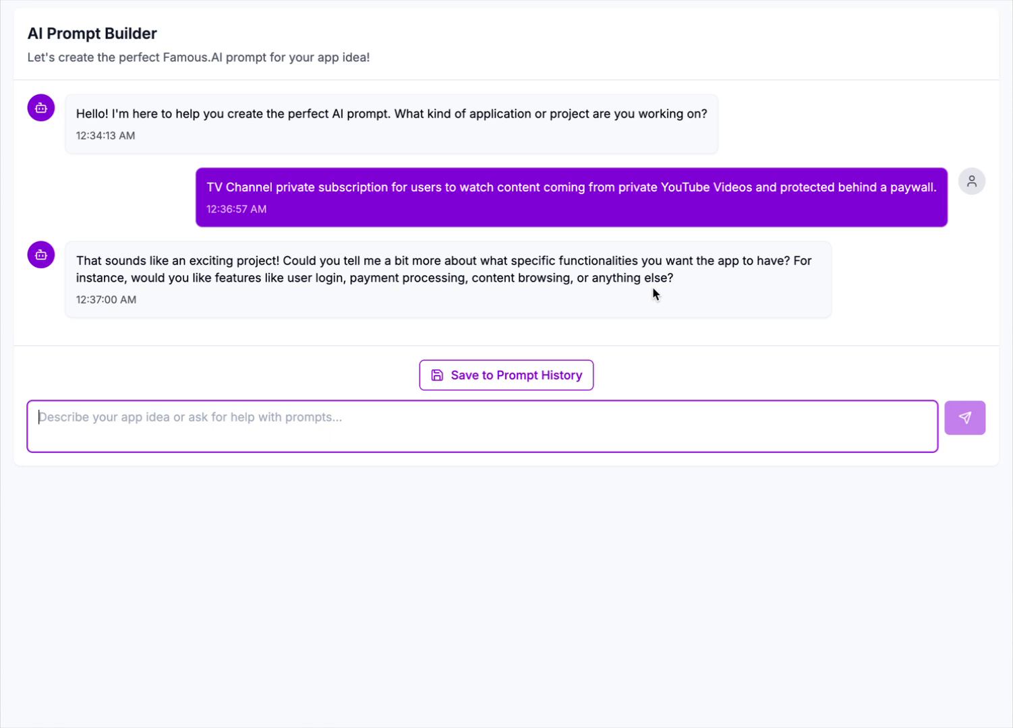
# Step: Copy the assistant's suggested features "user login, payment processing, content browsing" into the reply
pyautogui.moveTo(288, 277); pyautogui.dragTo(567, 282)
pyautogui.hotkey('ctrl', 'c')
pyautogui.click(251, 427)
pyautogui.hotkey('ctrl', 'v')
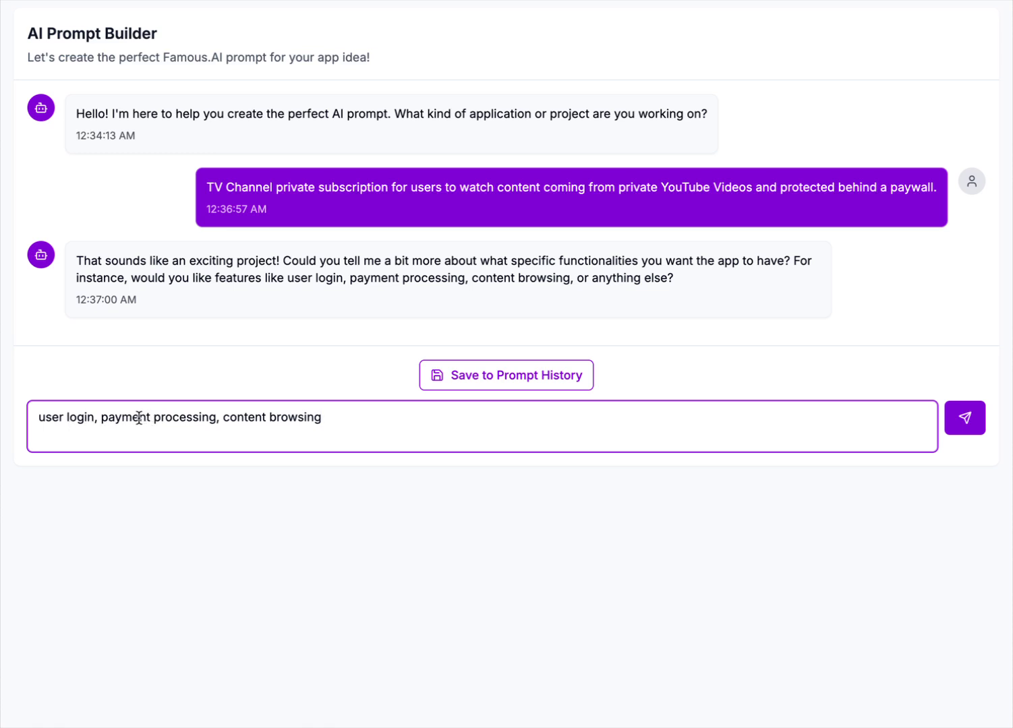
# Step: Expand the feature list to "user login, Subscription payment processing, content browsing of videos in categories" and send it
pyautogui.click(99, 414)
pyautogui.write('Sub')
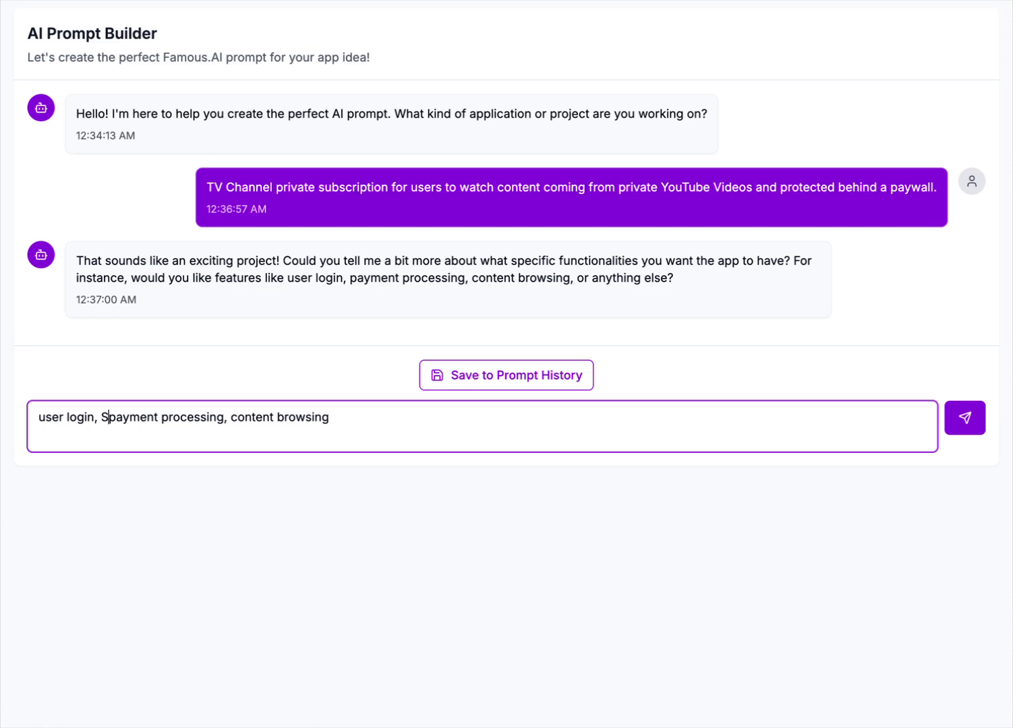
pyautogui.write('scription')
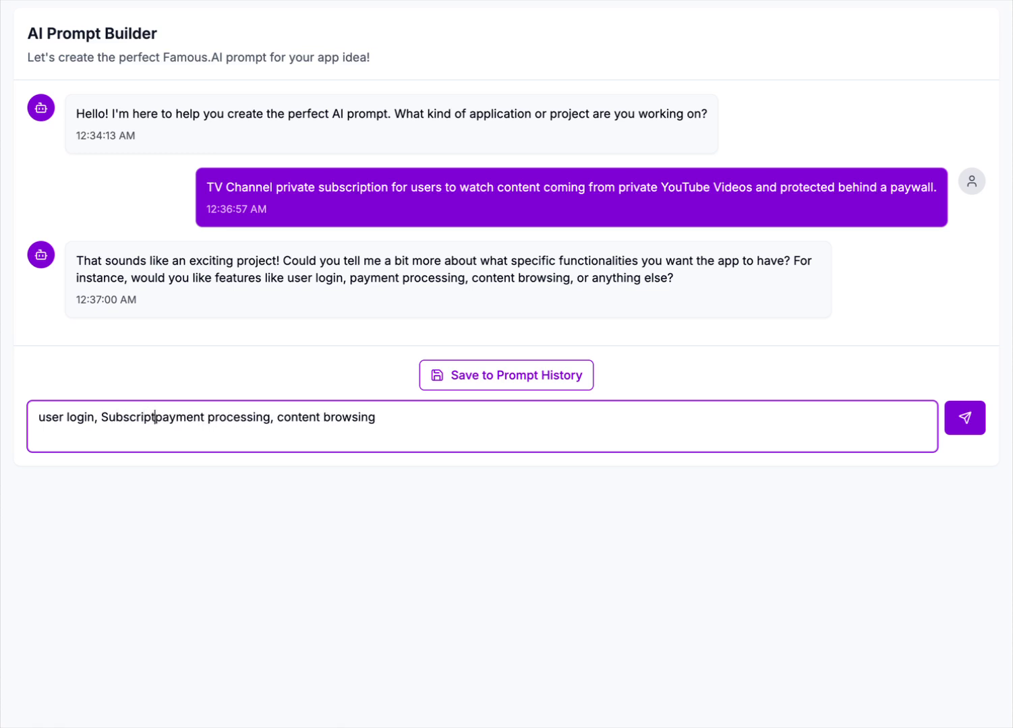
pyautogui.click(420, 417)
pyautogui.write('of videos')
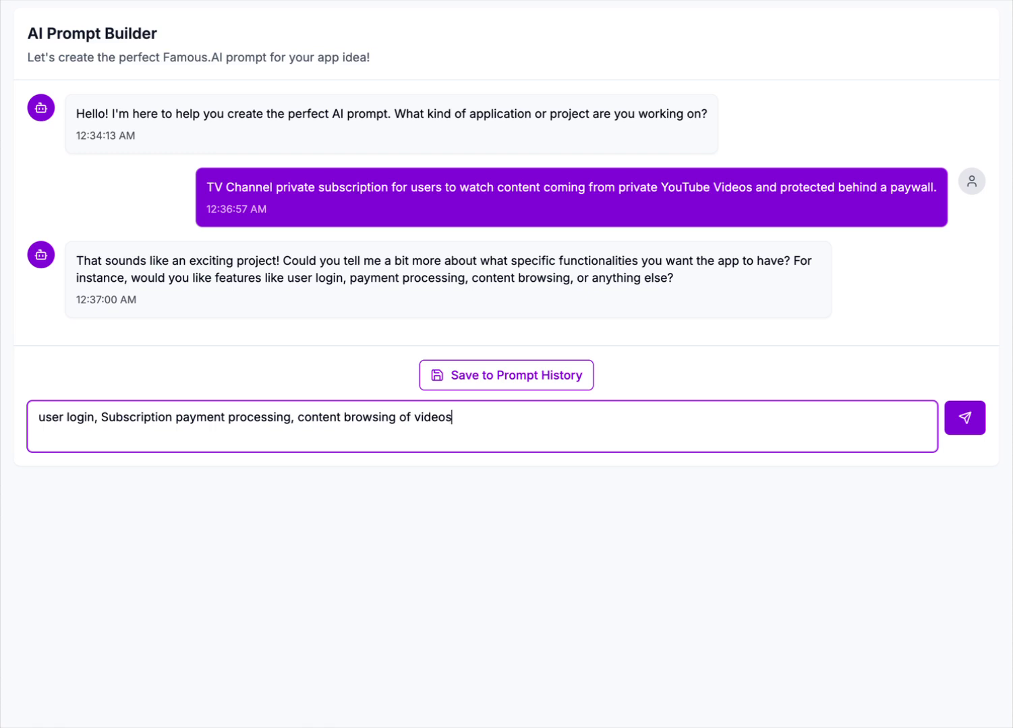
pyautogui.write(' in categories')
pyautogui.press('Return')
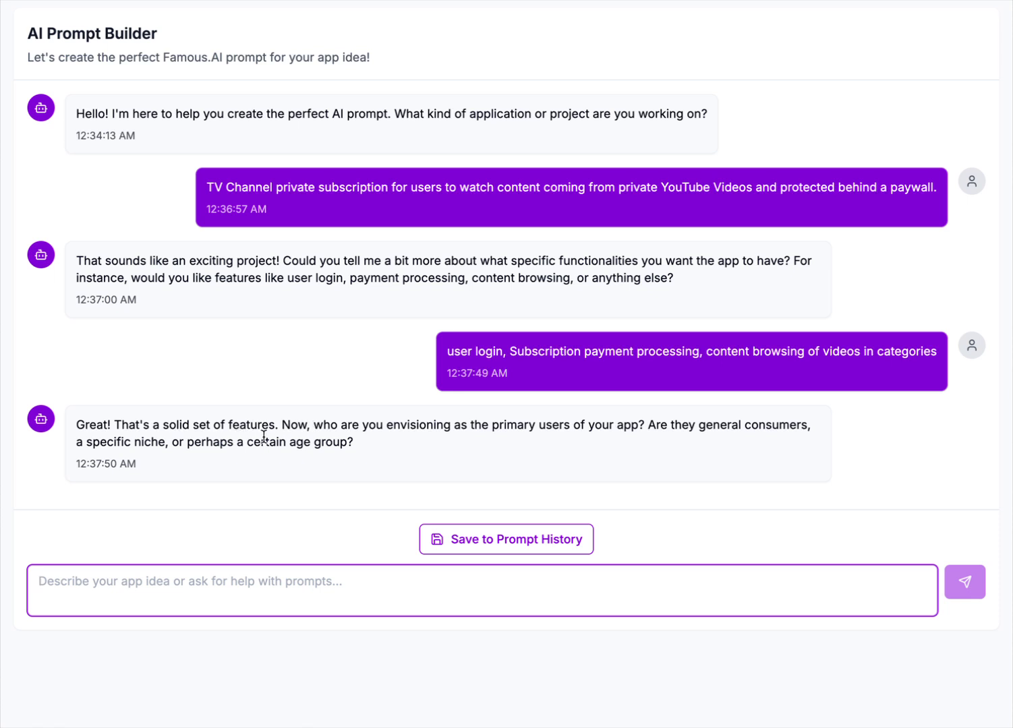
# Step: Answer the audience question with "These videos will be aimed at ExPats living in Spain" and the platform question with "Mobile"
pyautogui.click(134, 581)
pyautogui.write('T')
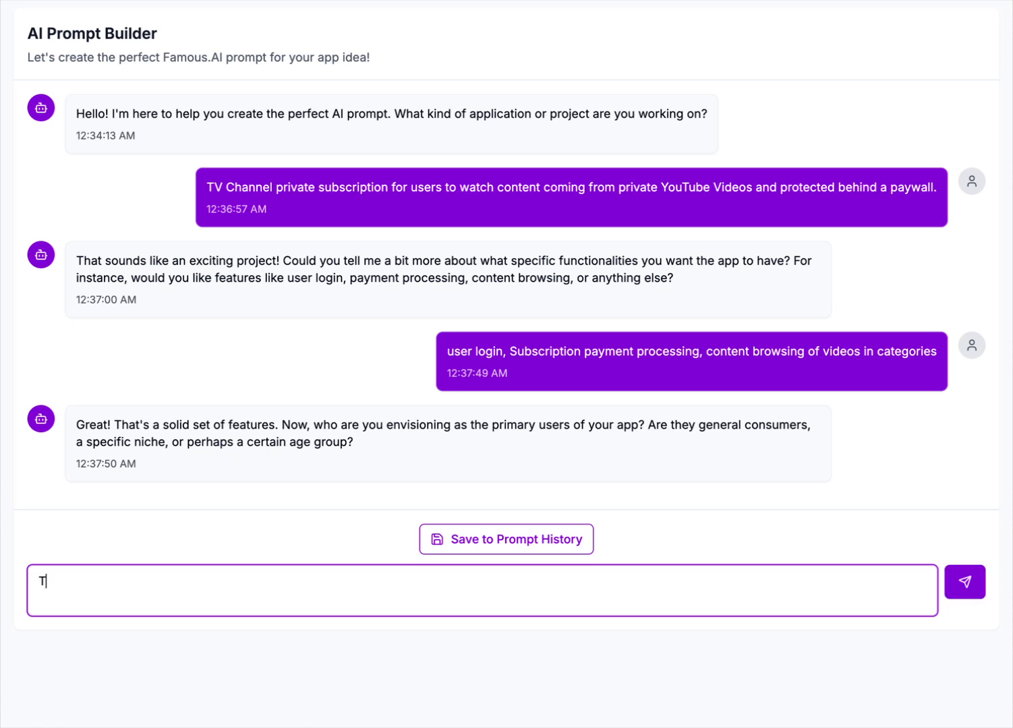
pyautogui.write('hese videos will be ')
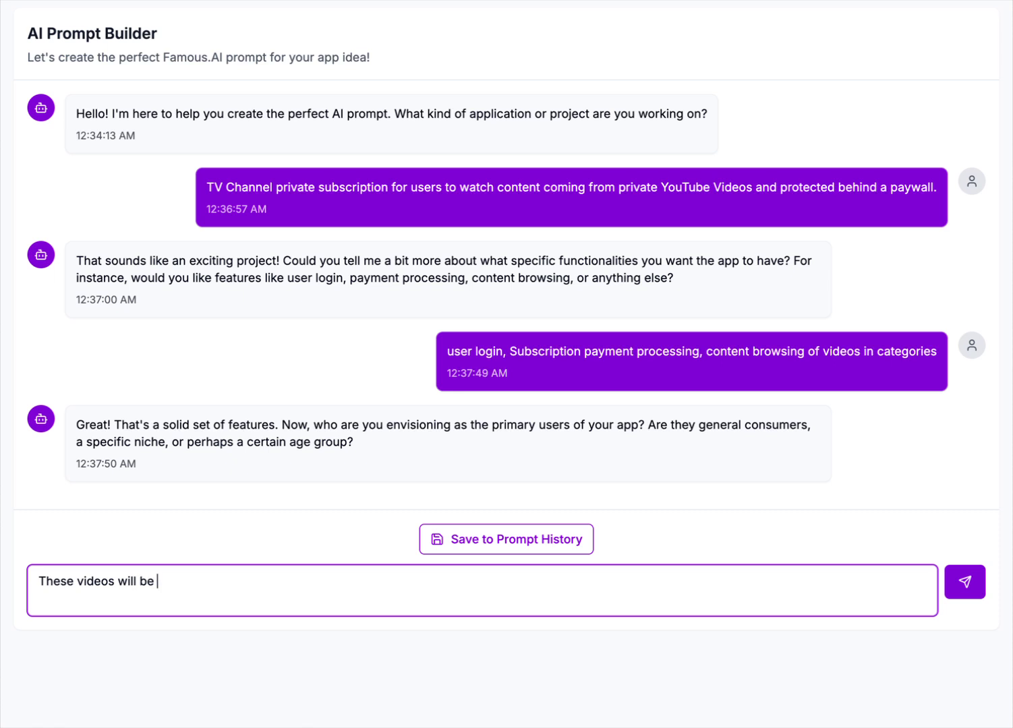
pyautogui.write('aimed at ExPat')
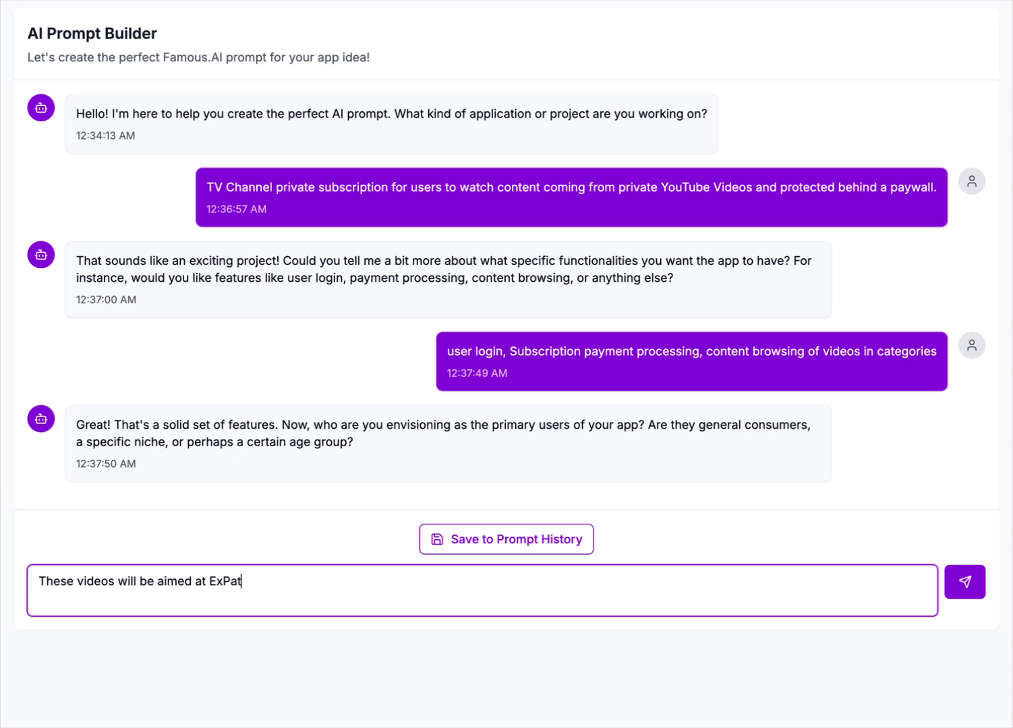
pyautogui.write('s living in Spain')
pyautogui.press('Return')
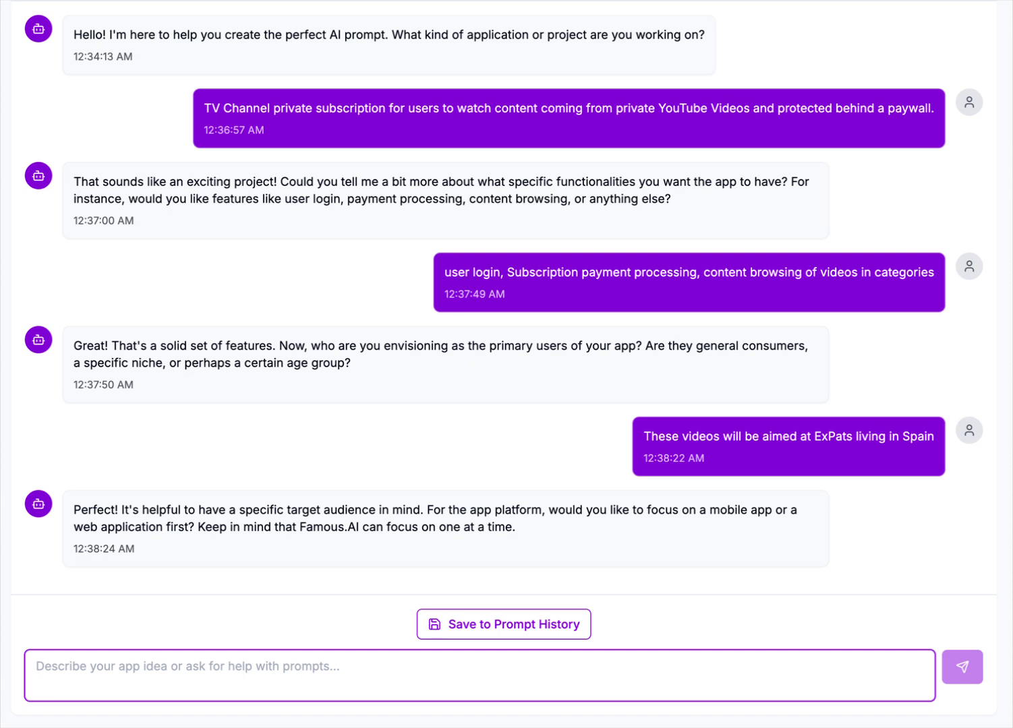
pyautogui.write('Mobile')
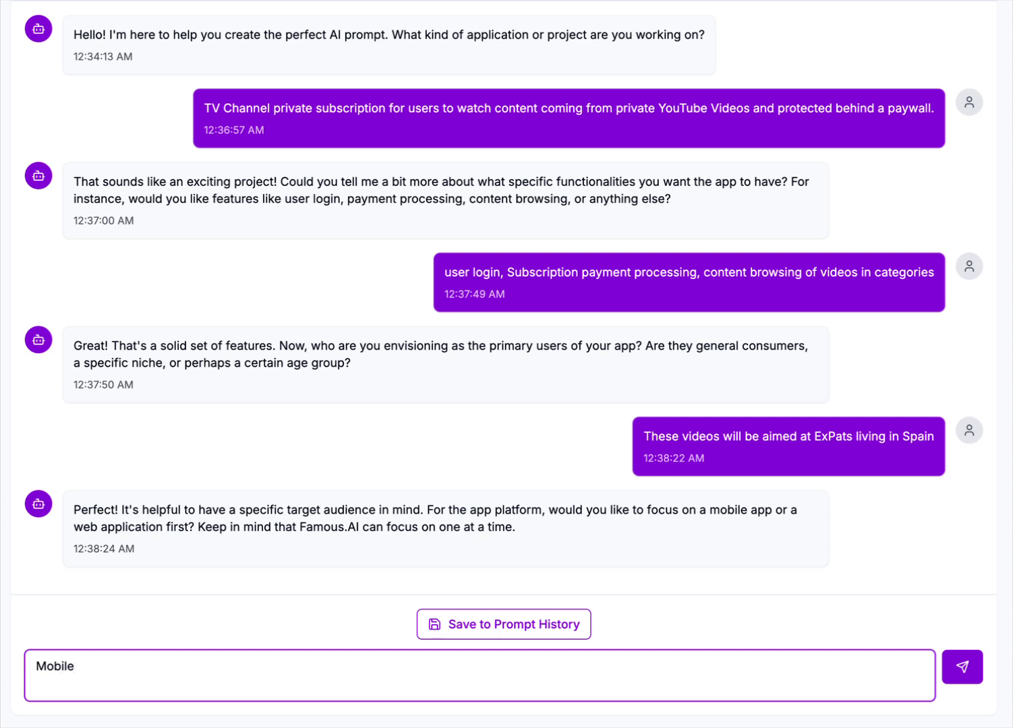
pyautogui.press('Return')
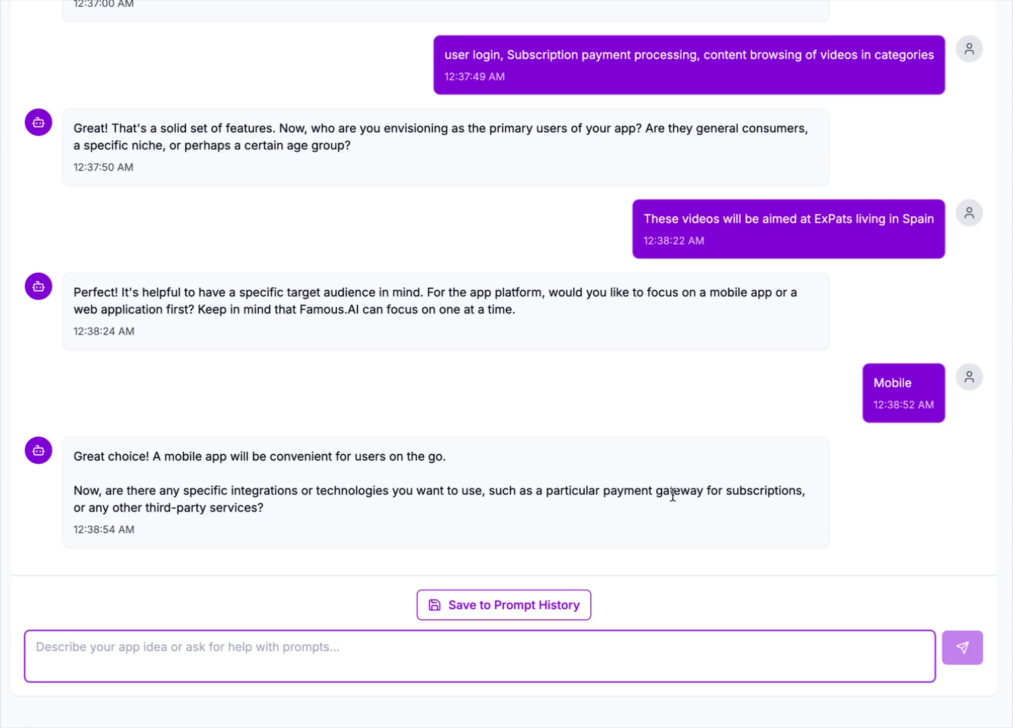
# Step: Send the integrations answer "We will need to use the YouTube API to stream the private videos and native payment processing through Apple and Google"
pyautogui.click(179, 632)
pyautogui.write('We will need to use the YouTube API to stream the pr')
pyautogui.press('BackSpace')
pyautogui.write('private videos and ')
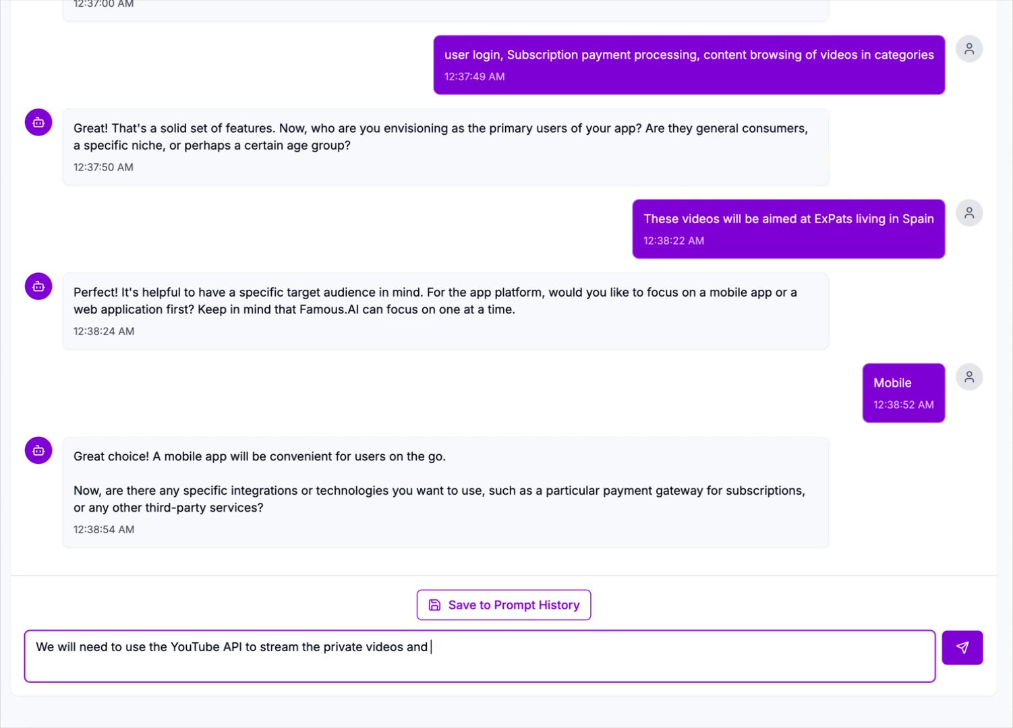
pyautogui.write('native payment proc')
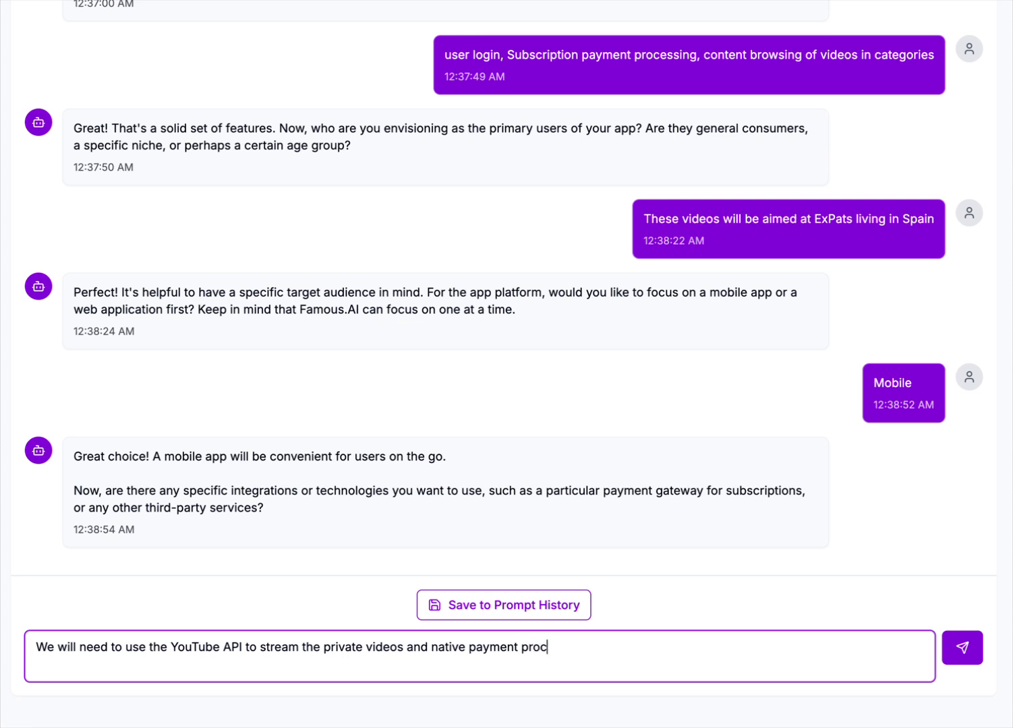
pyautogui.write('essing through ')
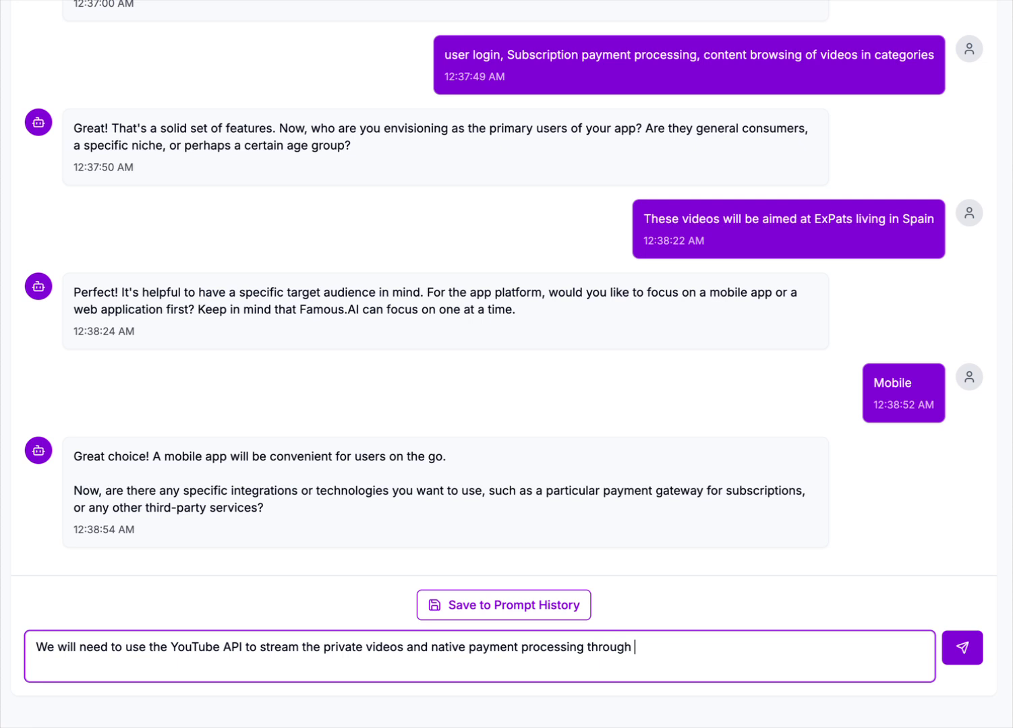
pyautogui.write('Apple and Google')
pyautogui.press('Return')
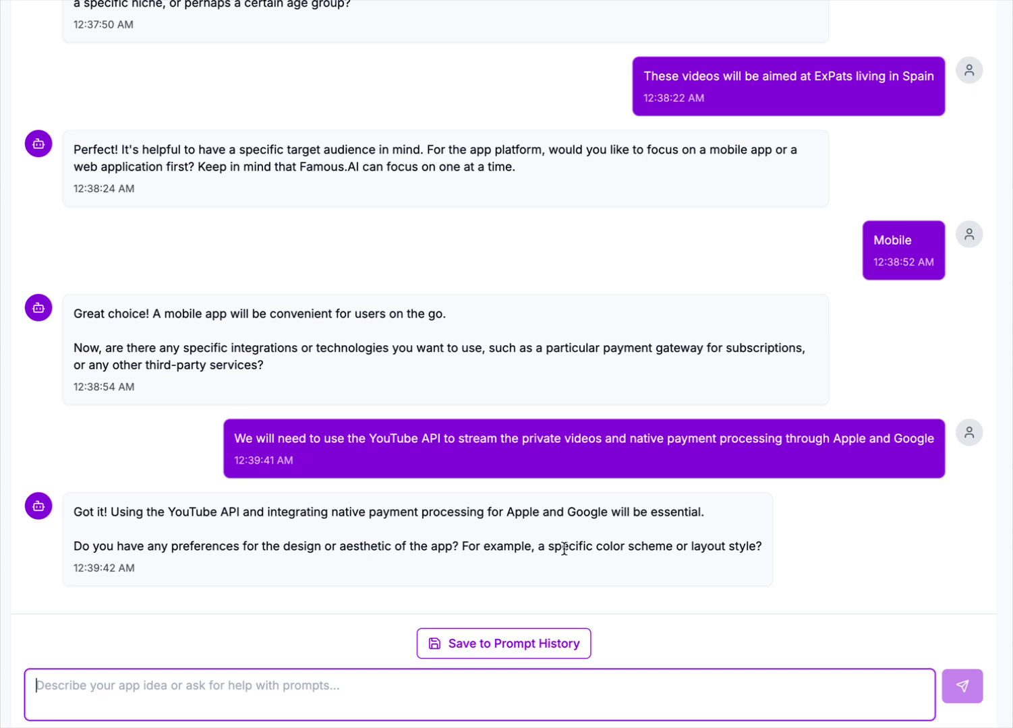
# Step: Answer the design question with "A very modern style in Heliotrope Purple #8811DD"
pyautogui.click(174, 678)
pyautogui.write('A')
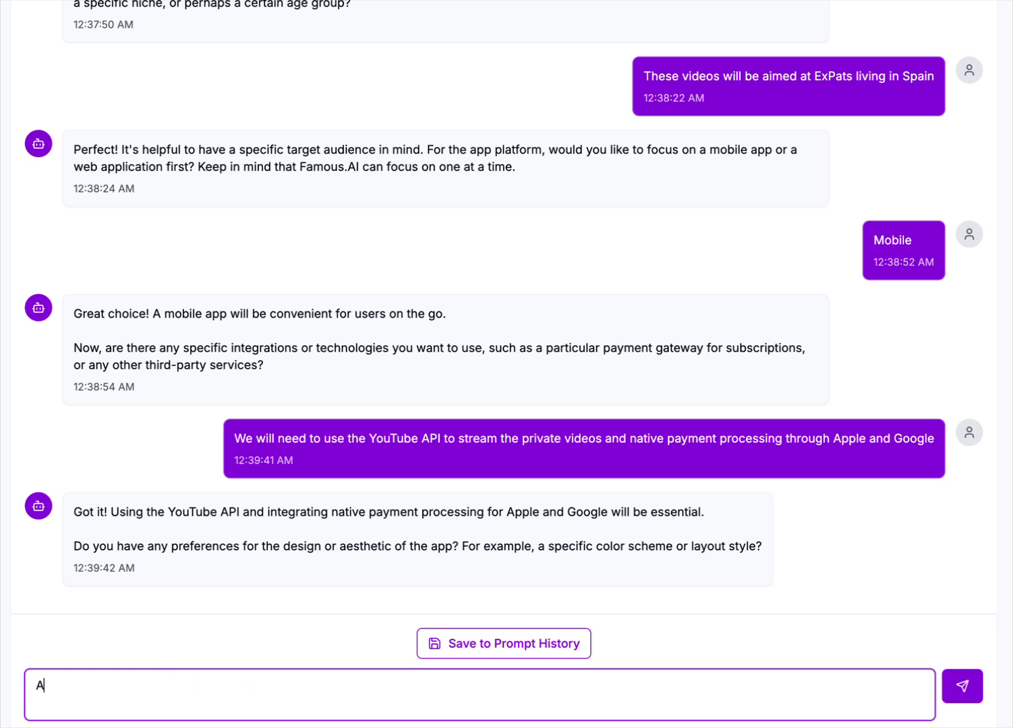
pyautogui.write(' very modern style in Helio')
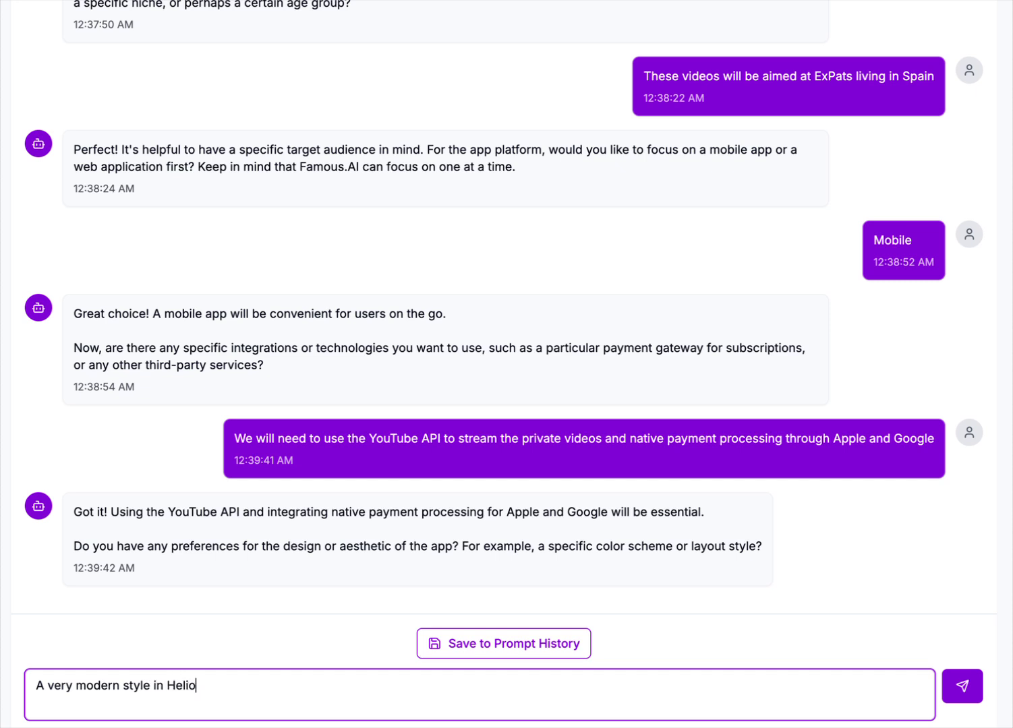
pyautogui.write('trope Purple #8811DD')
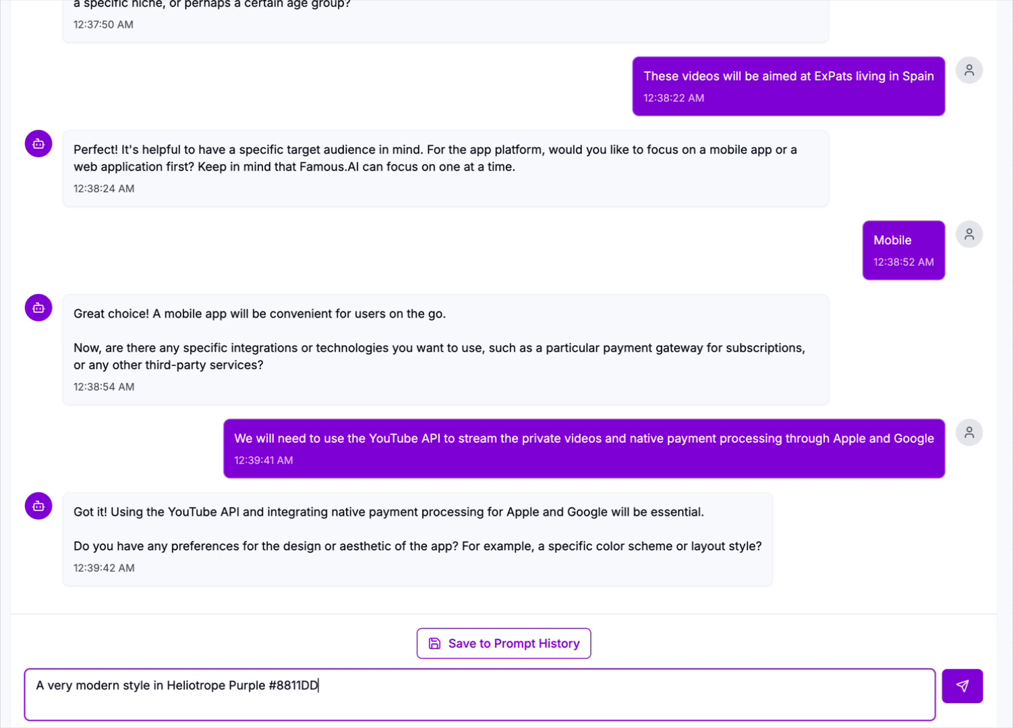
pyautogui.press('Return')
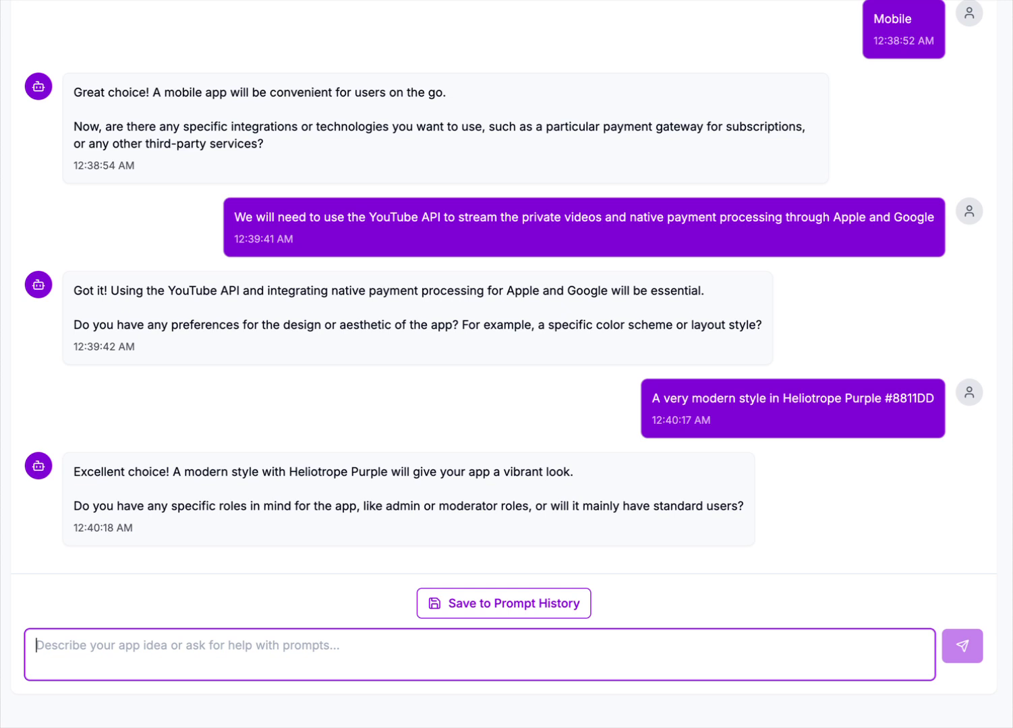
# Step: Send the reply "Yes there will need to be an admin role that can add categories and import the videos from YouTube into those categories."
pyautogui.write('Yes there wi')
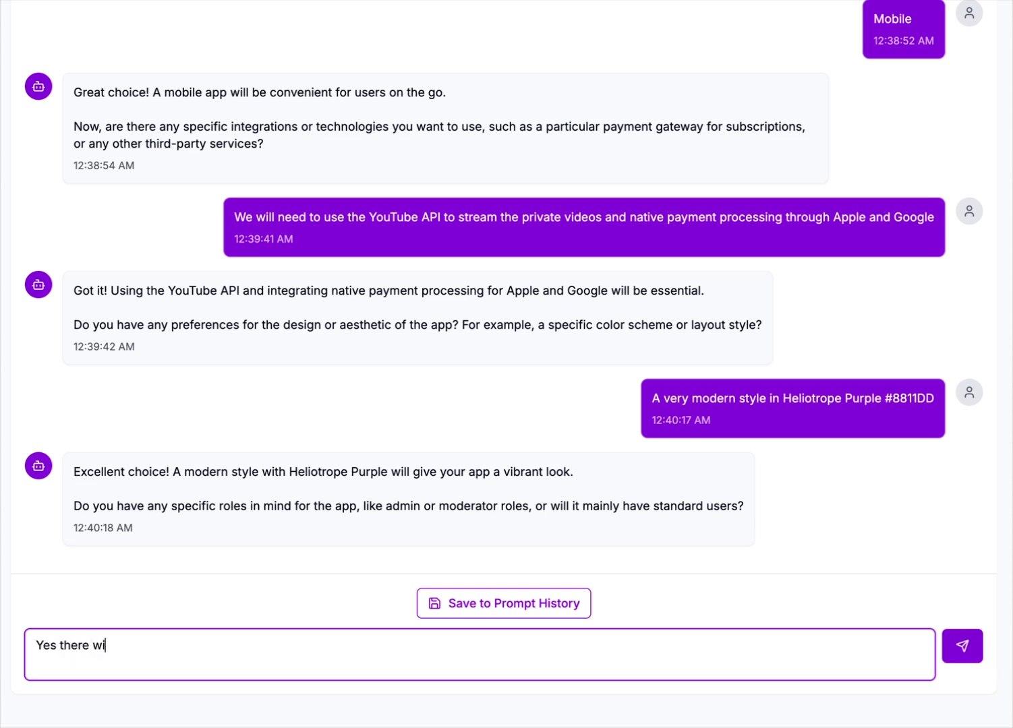
pyautogui.write('ll need to be an admn')
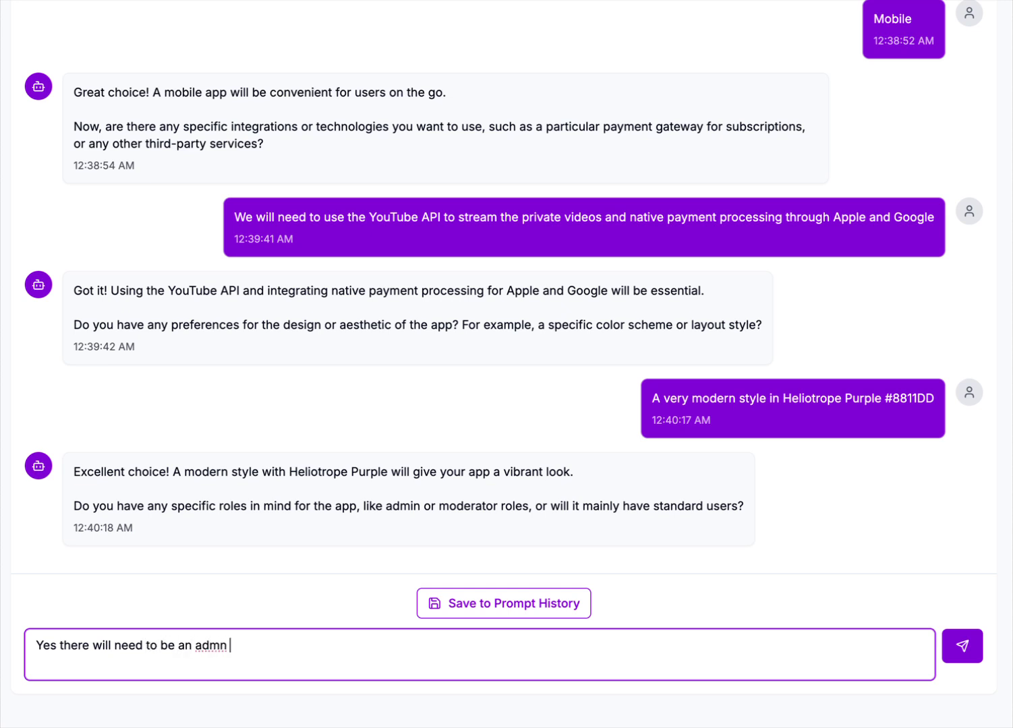
pyautogui.press('BackSpace')
pyautogui.write('in role w')
pyautogui.press('BackSpace')
pyautogui.write('that can add categor')
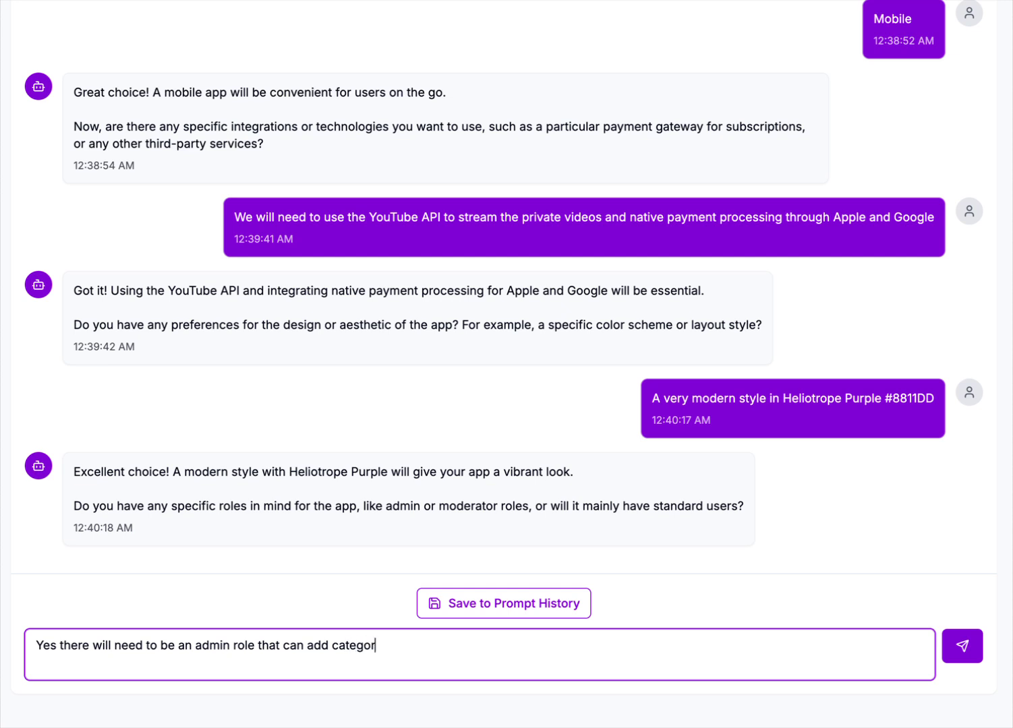
pyautogui.write('ies and ')
pyautogui.write('li')
pyautogui.write('import t')
pyautogui.write('he vide')
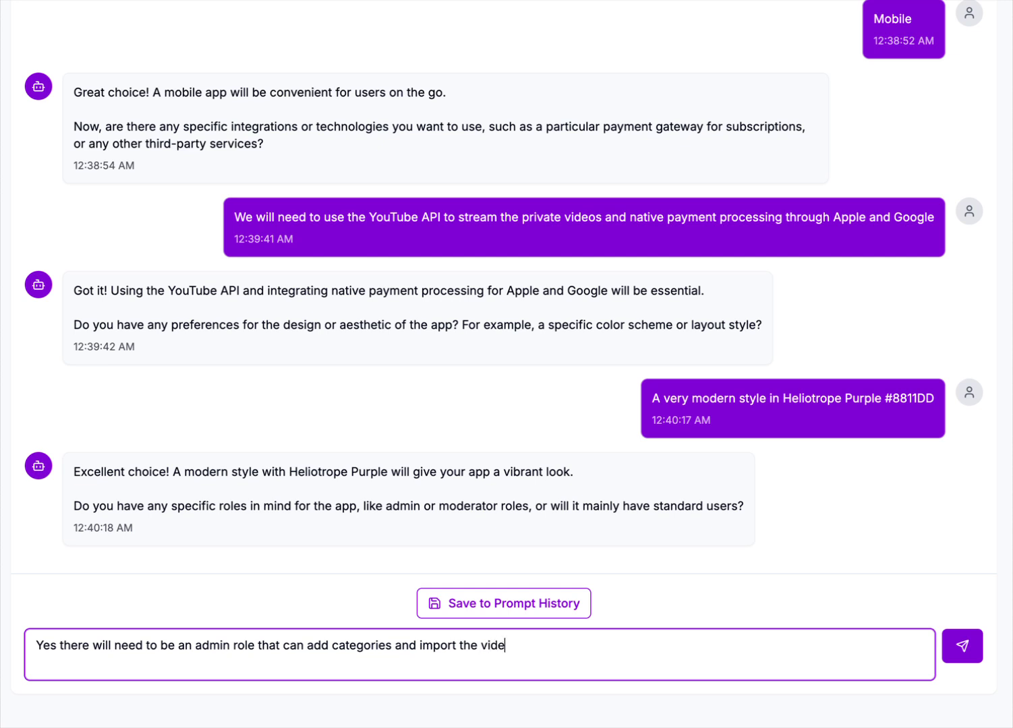
pyautogui.write('os from ')
pyautogui.write('Yout')
pyautogui.write('Tube')
pyautogui.write(' into thos')
pyautogui.write('e ')
pyautogui.write('categories')
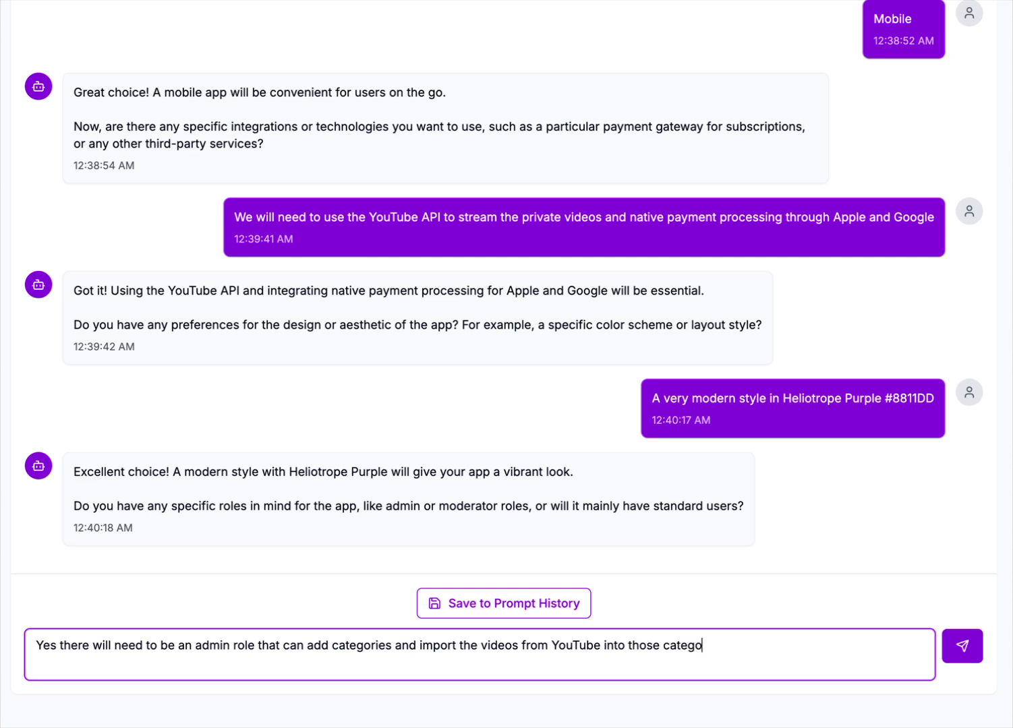
pyautogui.write('.')
pyautogui.press('Return')
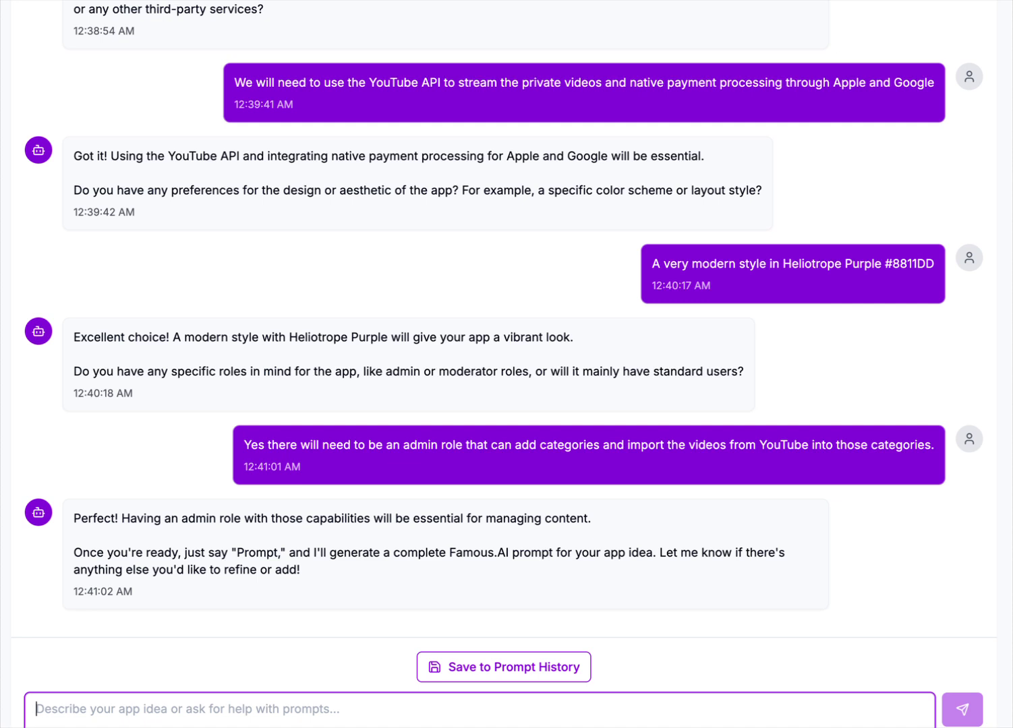
# Step: Send the question "Can you think of any other ideas that will make this app amazing"
pyautogui.write('Can he')
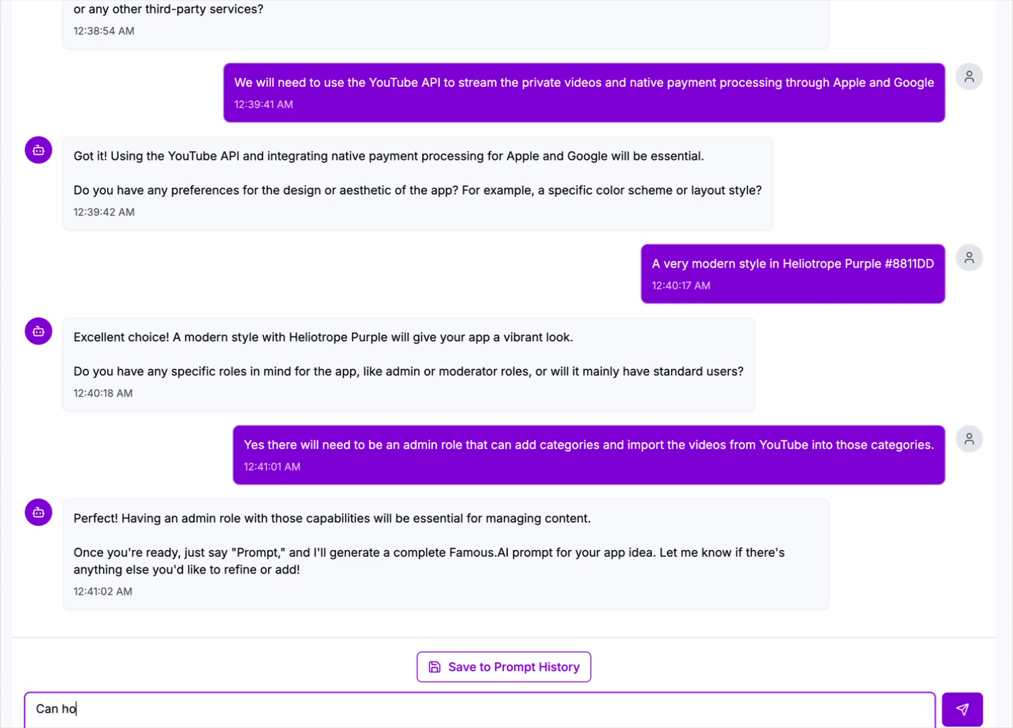
pyautogui.press('BackSpace')
pyautogui.press('BackSpace')
pyautogui.write('you think of any other idea')
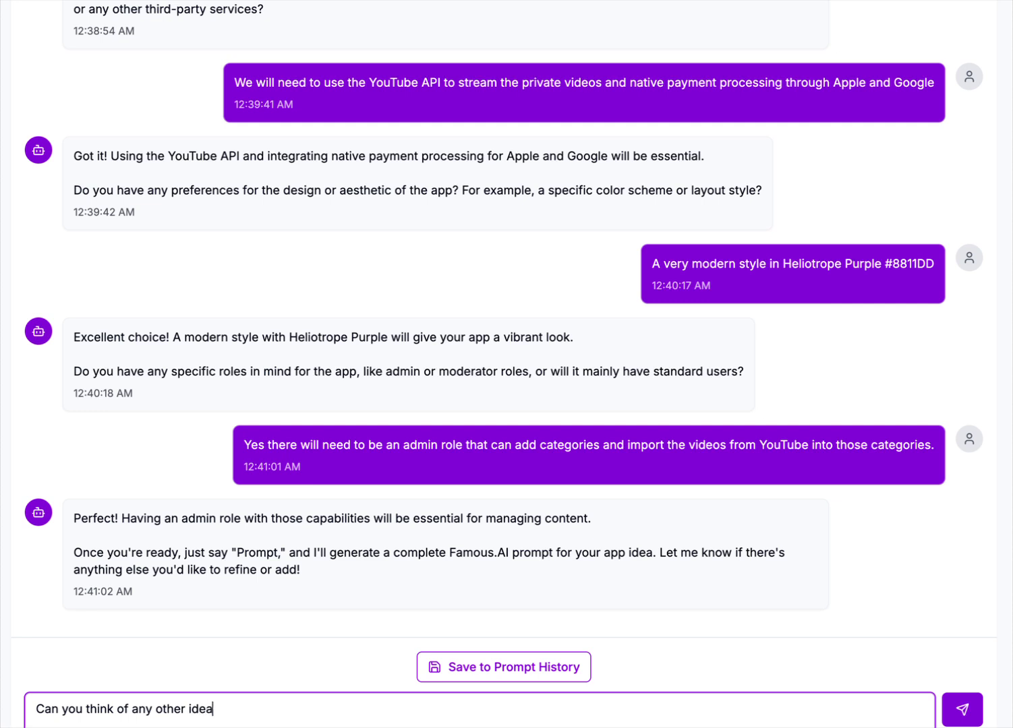
pyautogui.write('s that will make this app ')
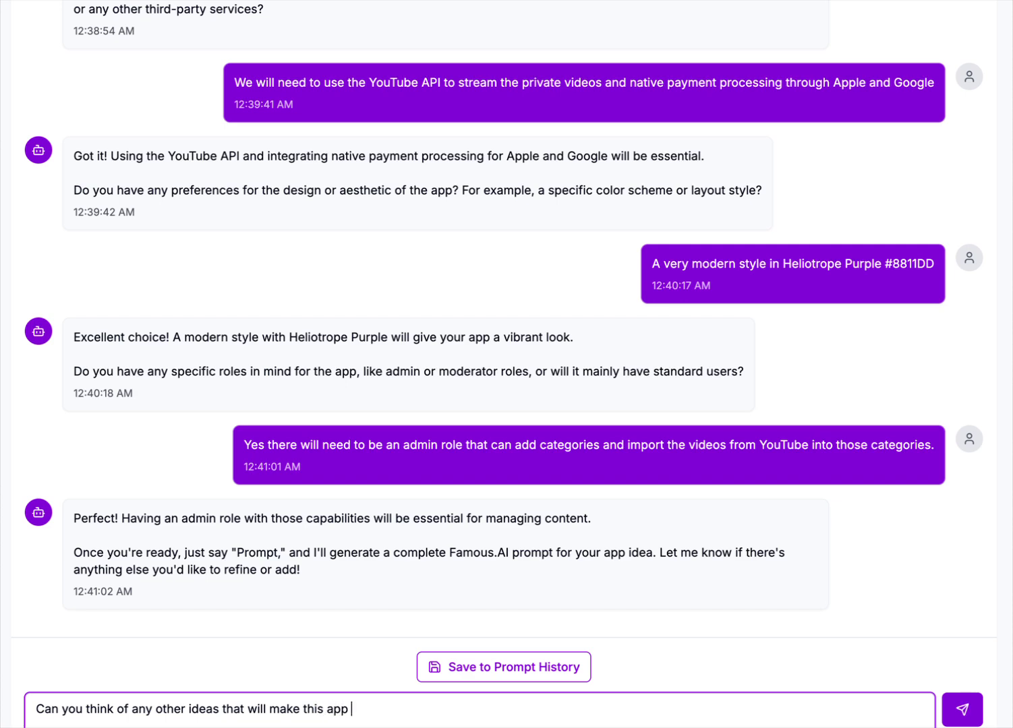
pyautogui.write('amazing')
pyautogui.press('Return')
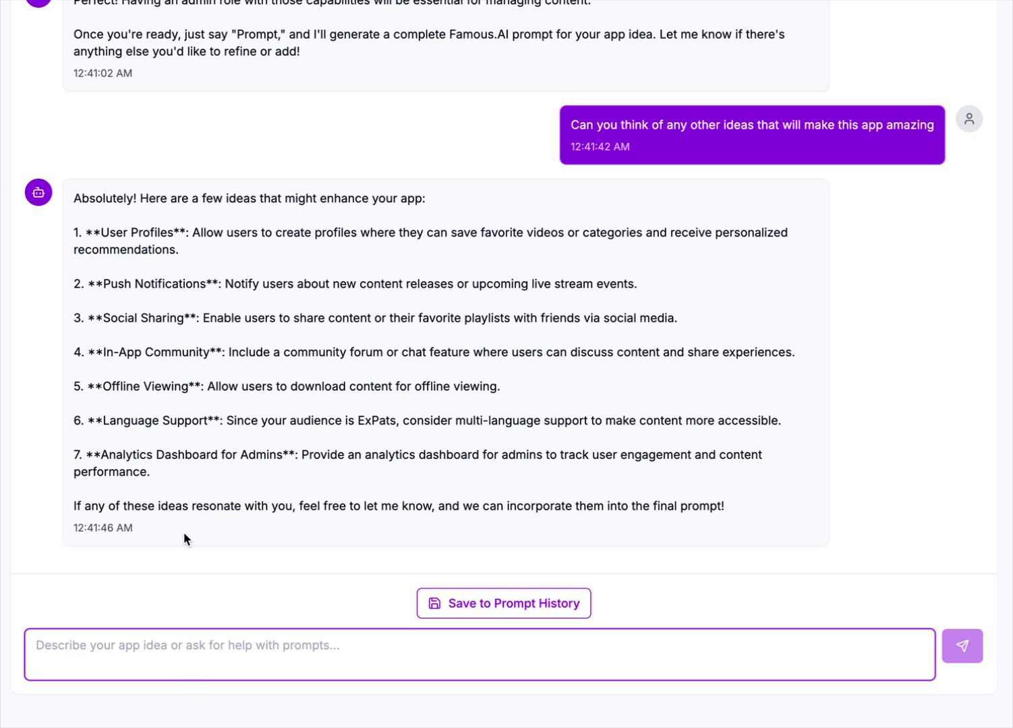
# Step: Copy the Language Support and Analytics Dashboard for Admins suggestions into the reply, one below the other
pyautogui.tripleClick(168, 420)
pyautogui.hotkey('ctrl', 'c')
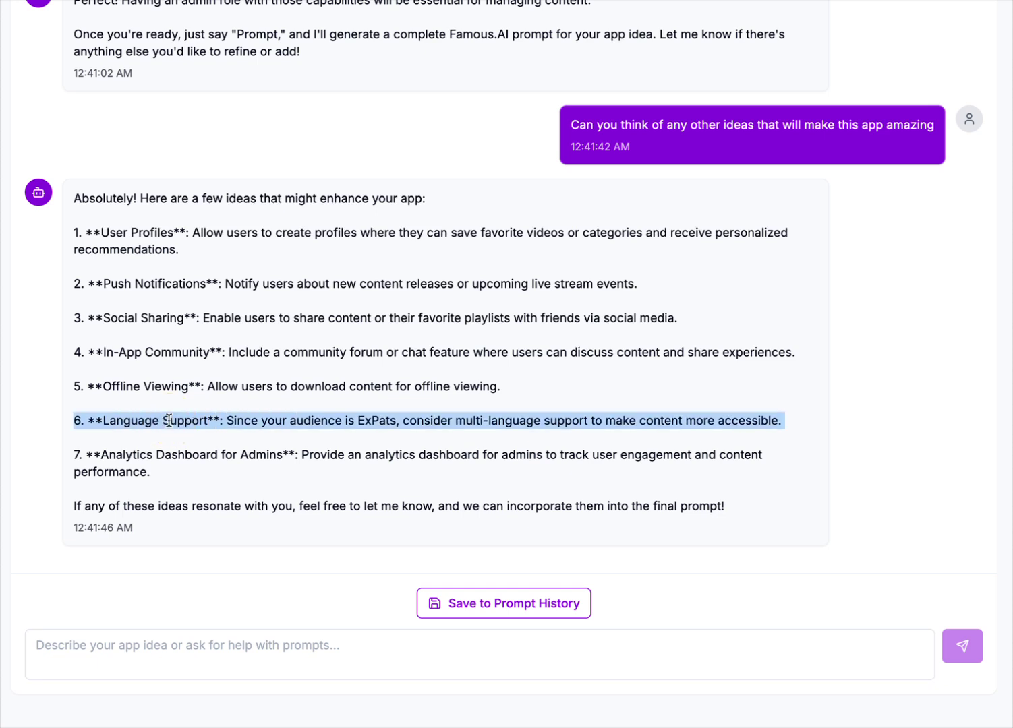
pyautogui.click(144, 653)
pyautogui.hotkey('ctrl', 'v')
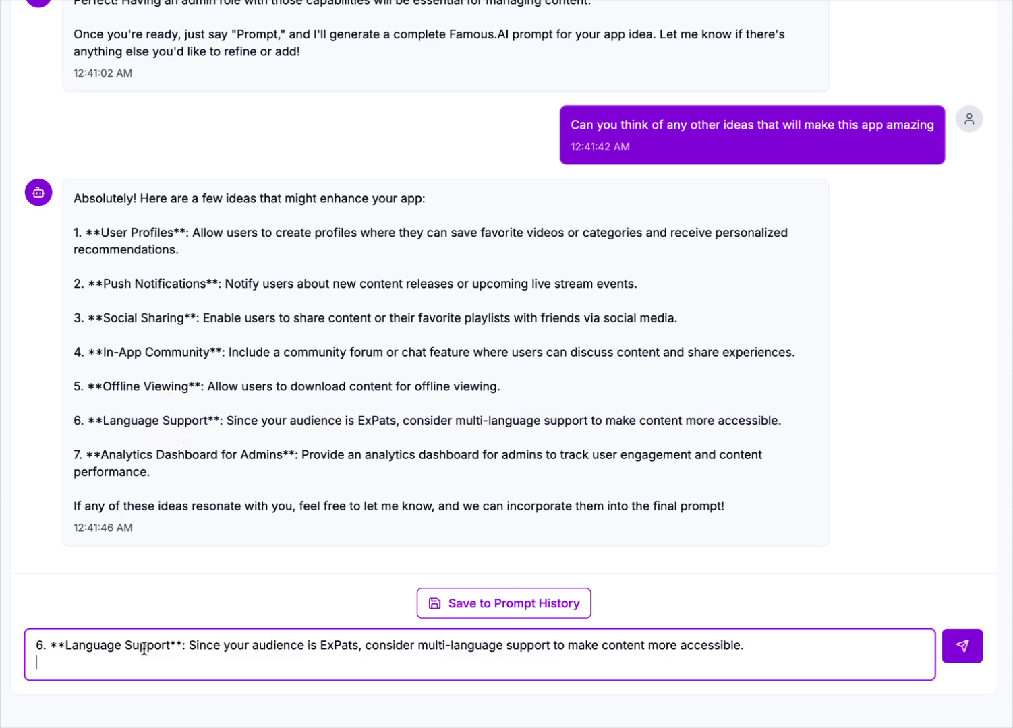
pyautogui.tripleClick(181, 458)
pyautogui.hotkey('ctrl', 'c')
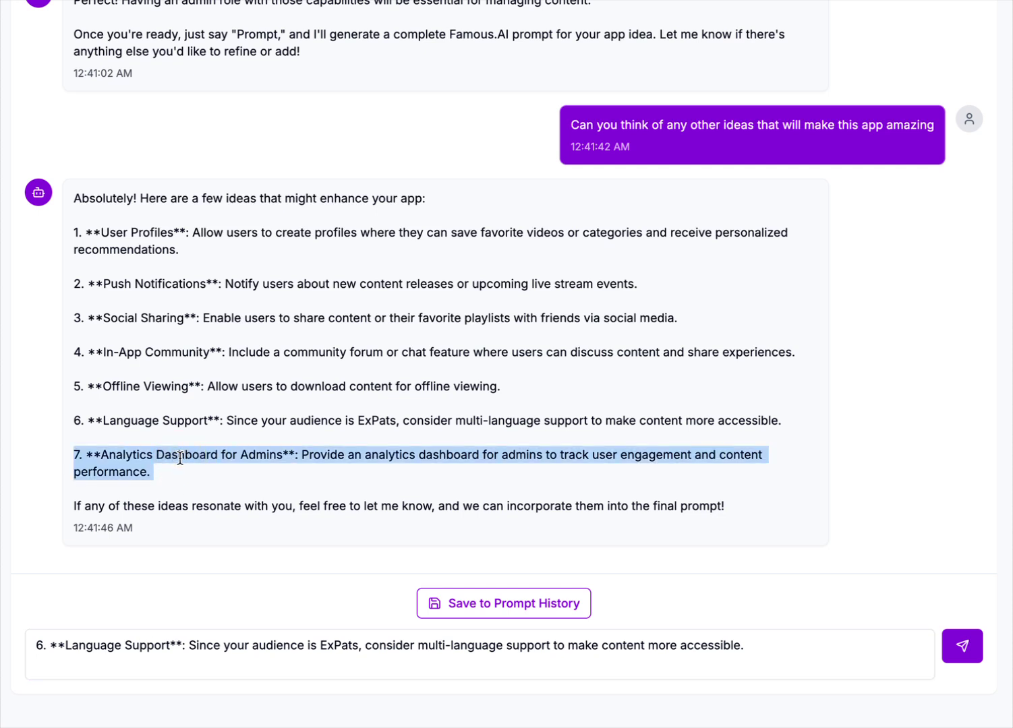
pyautogui.click(142, 671)
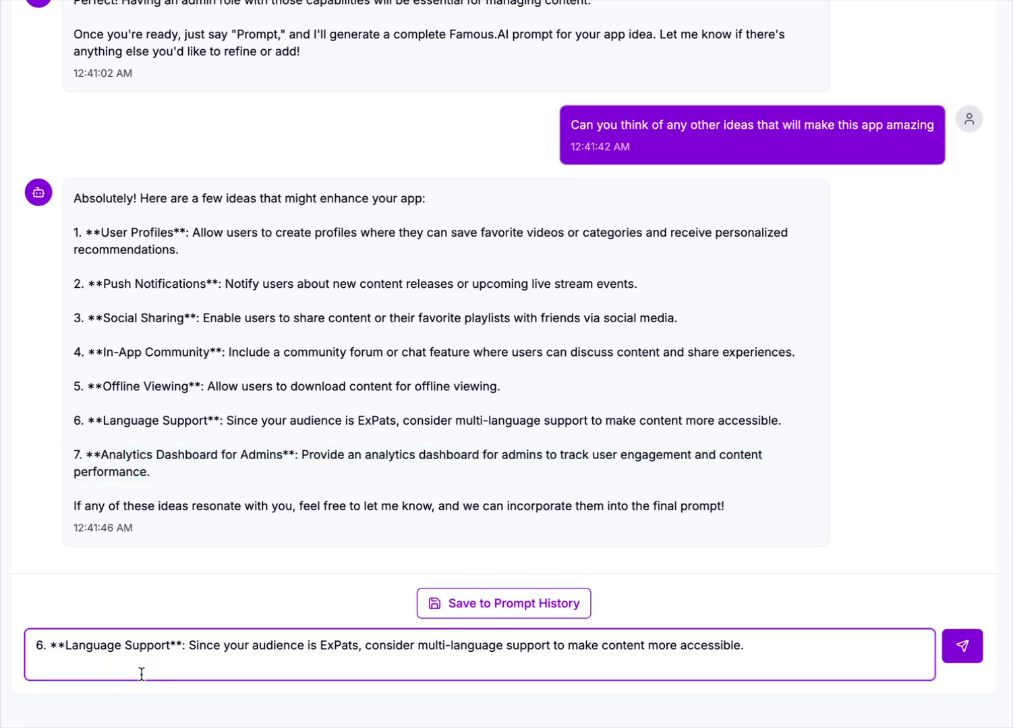
pyautogui.hotkey('ctrl', 'v')
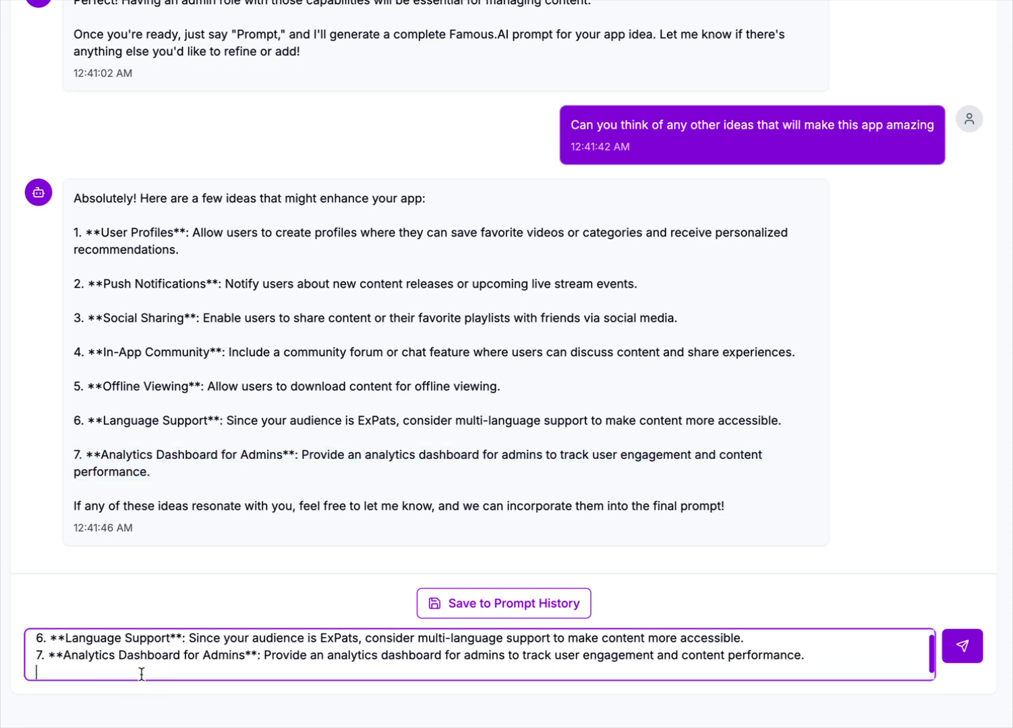
# Step: Add the copied Push Notifications suggestion on a new line below the other two and send the reply
pyautogui.tripleClick(200, 278)
pyautogui.hotkey('ctrl', 'c')
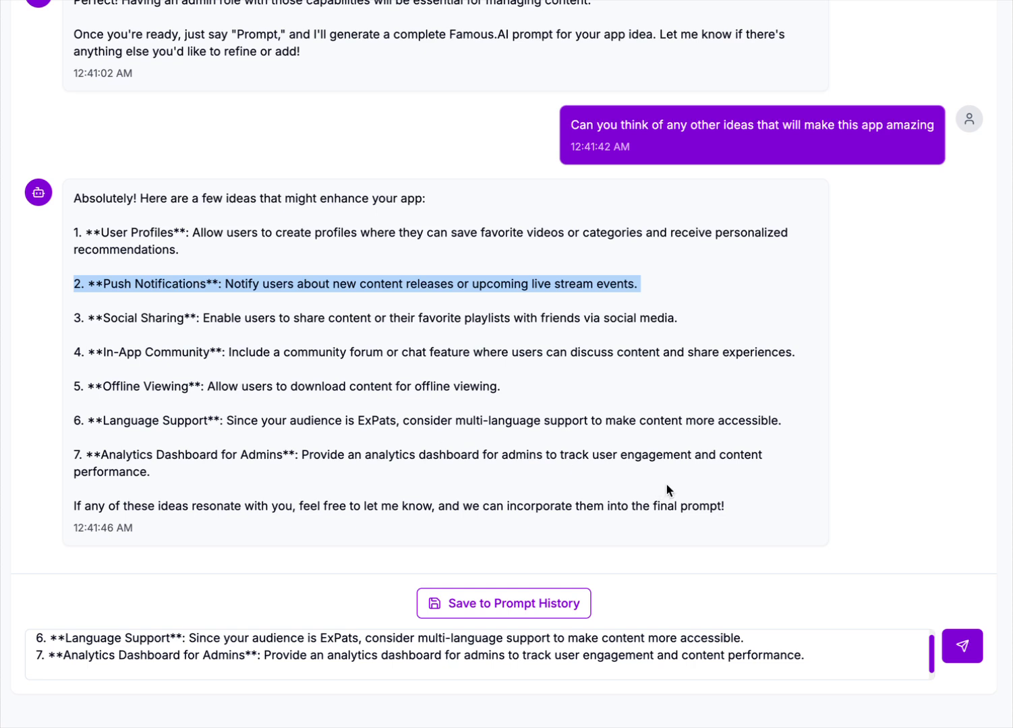
pyautogui.click(815, 657)
pyautogui.hotkey('shift', 'Return')
pyautogui.hotkey('ctrl', 'v')
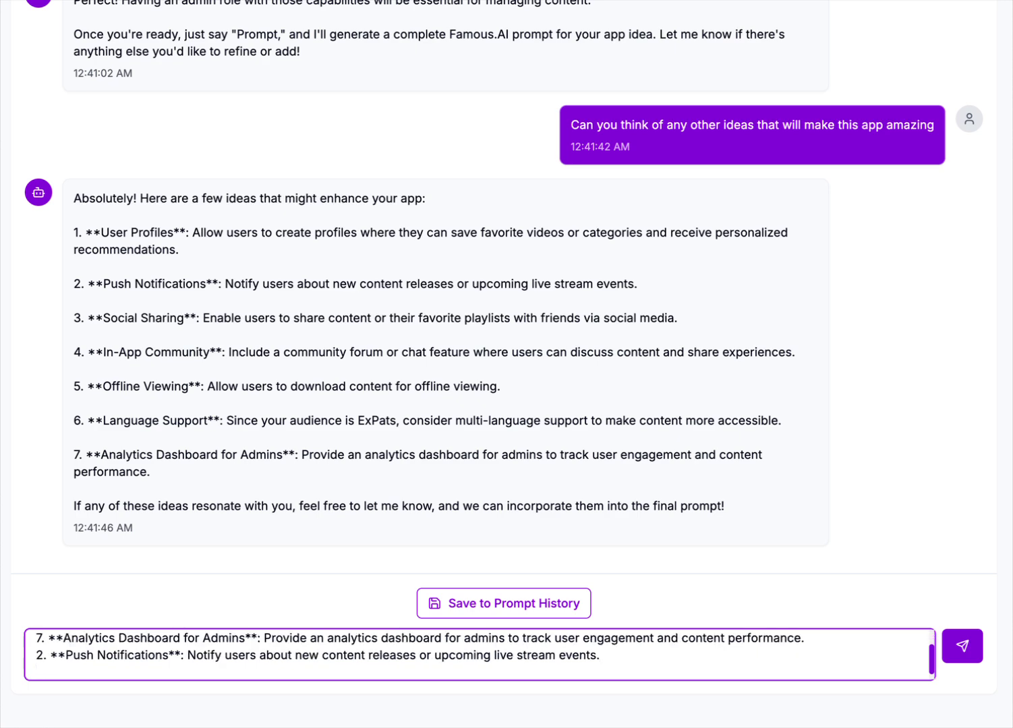
pyautogui.press('Return')
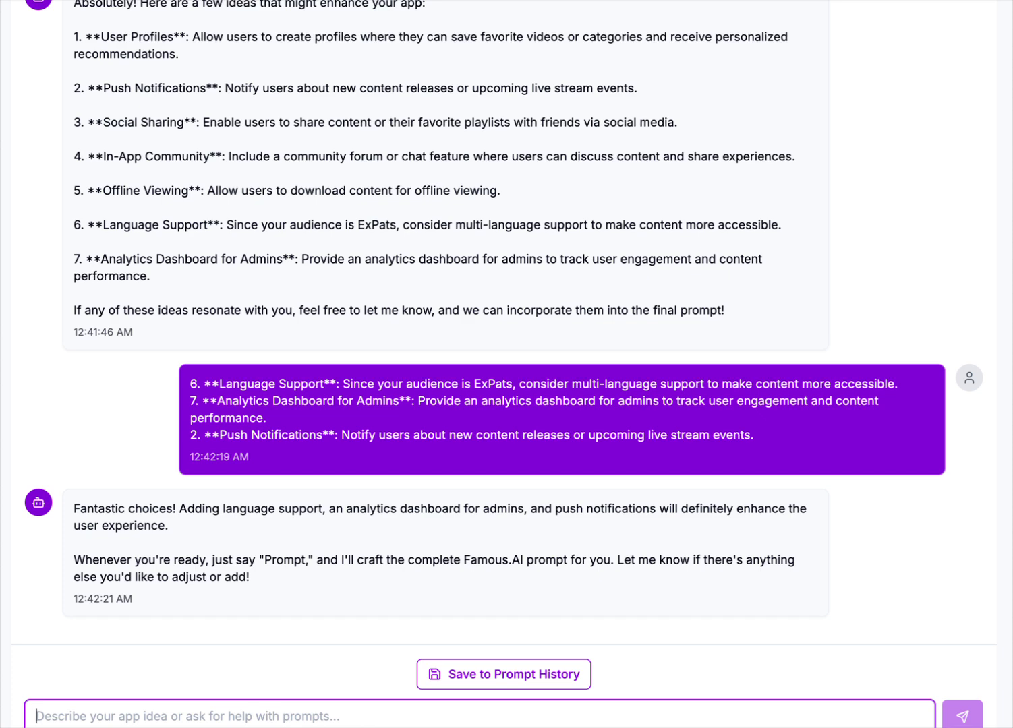
# Step: Send "prompt" to have the complete Famous.AI prompt generated
pyautogui.write('promp')
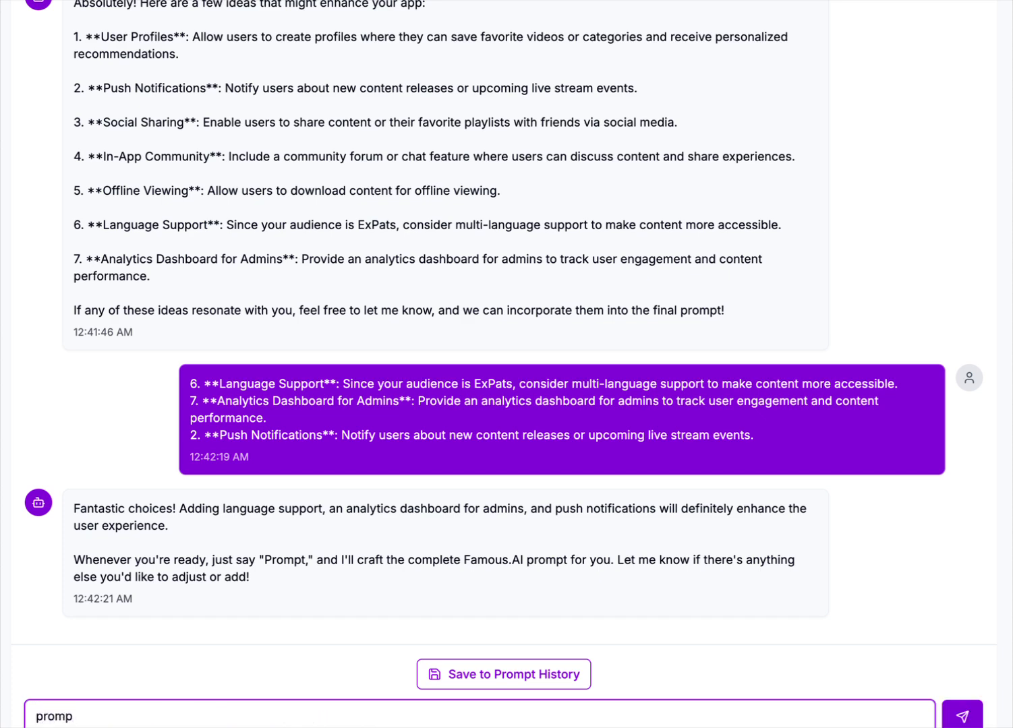
pyautogui.write('t')
pyautogui.press('Return')
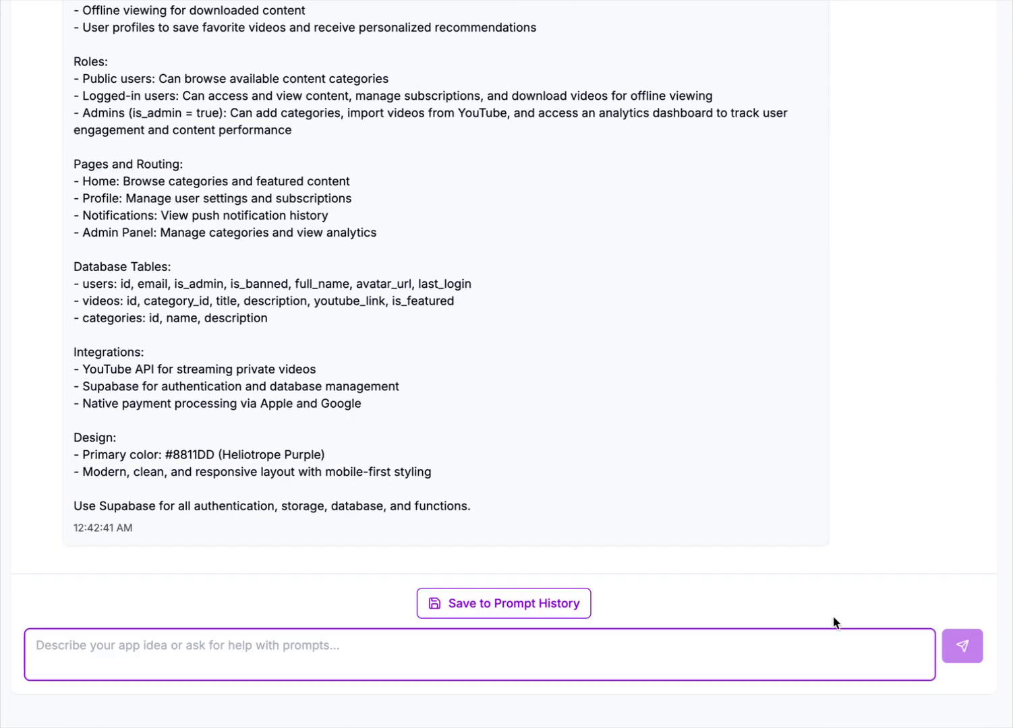
# Step: Review the generated app prompt, from its description and features through roles, pages, database tables, integrations and design
pyautogui.scroll(5, 712, 312)
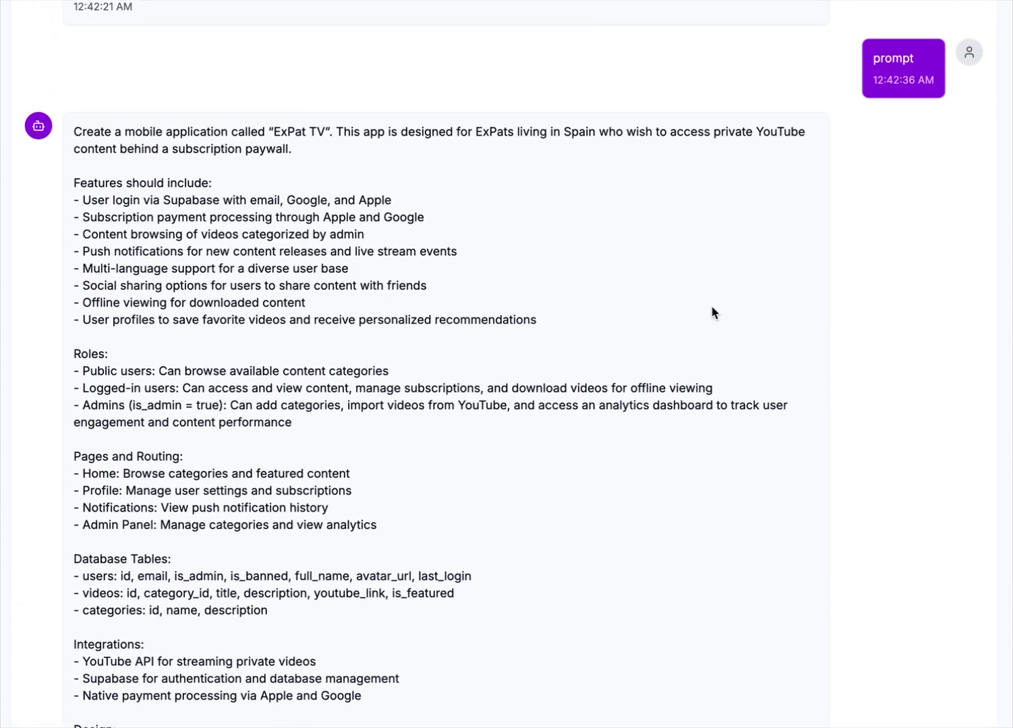
pyautogui.scroll(3, 641, 268)
pyautogui.scroll(-2, 641, 263)
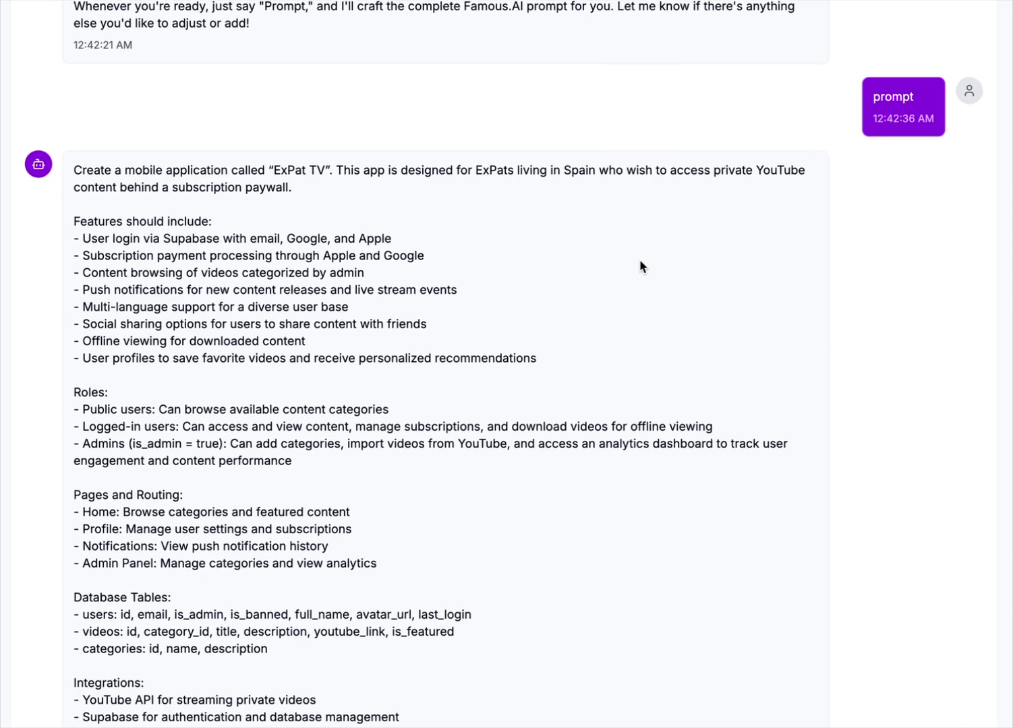
pyautogui.scroll(-6, 641, 267)
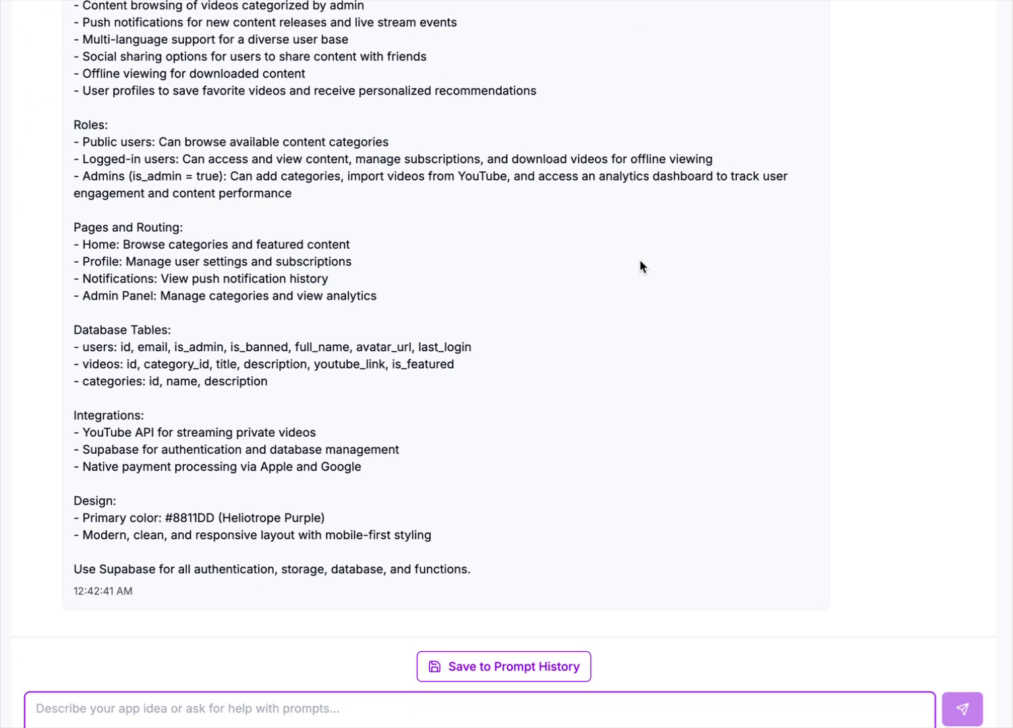
pyautogui.scroll(2, 641, 266)
pyautogui.scroll(3, 640, 263)
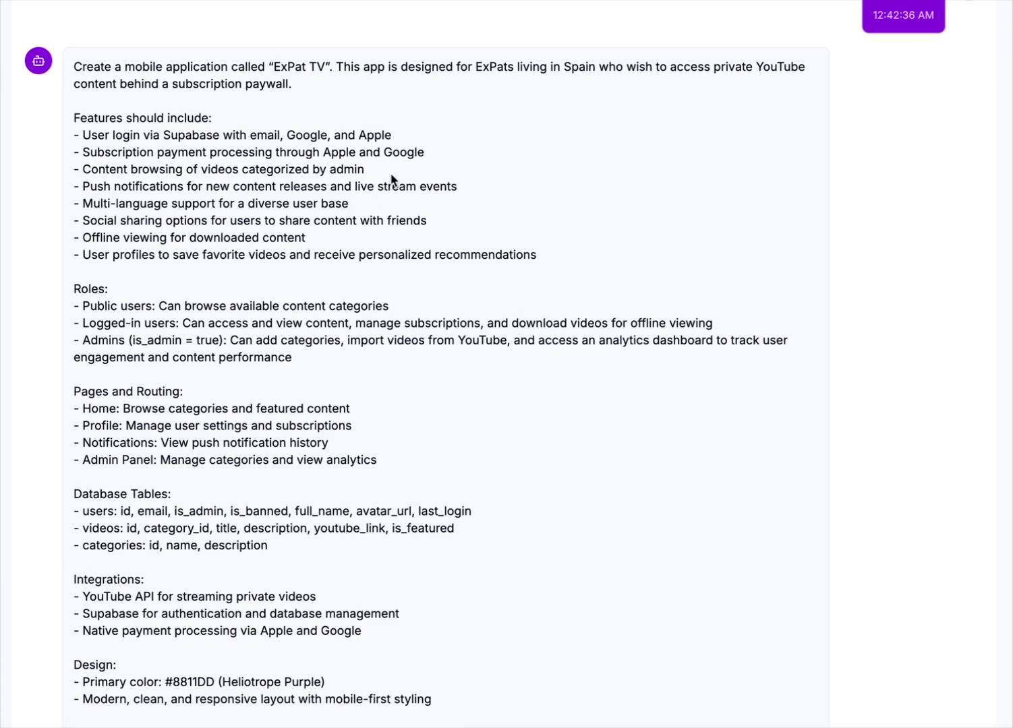
pyautogui.scroll(-5, 421, 291)
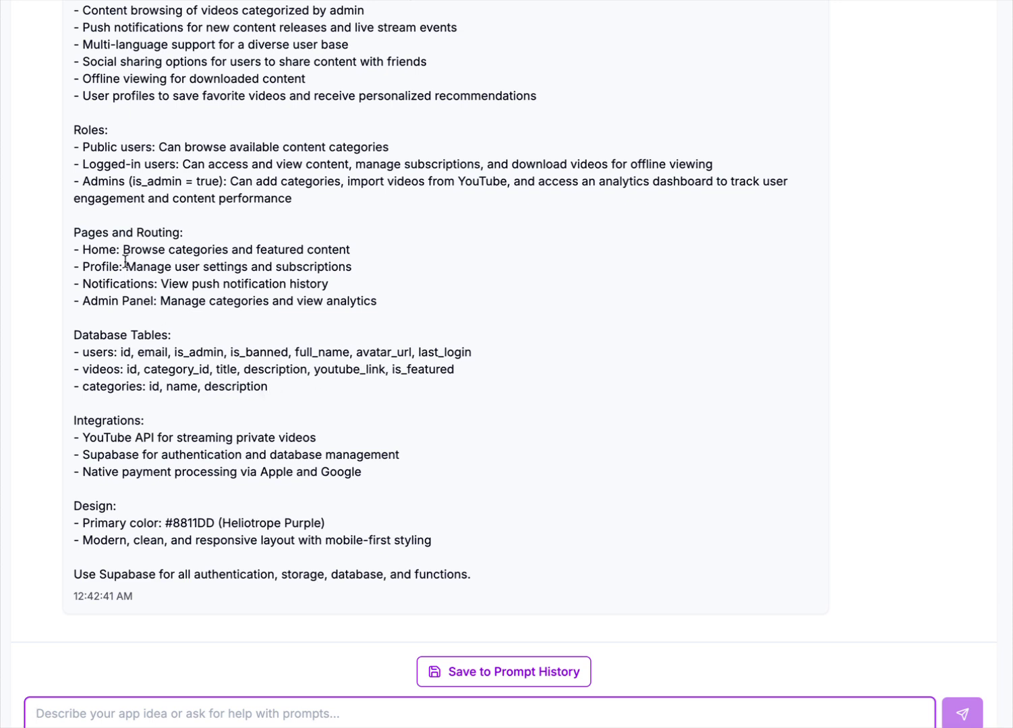
pyautogui.scroll(-1, 257, 395)
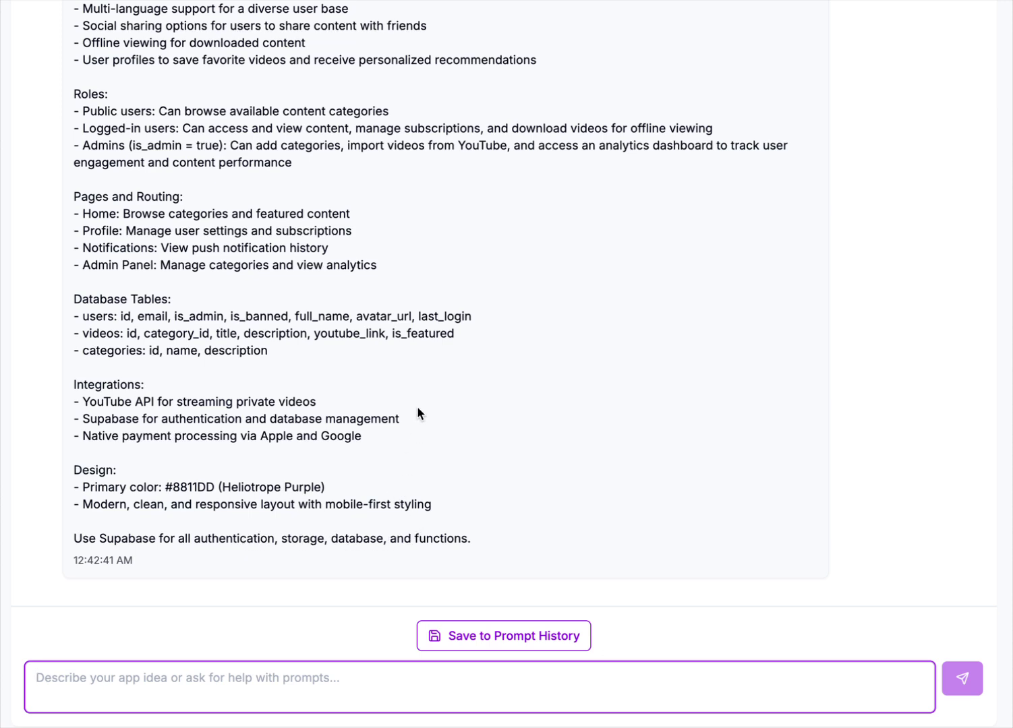
pyautogui.scroll(5, 417, 409)
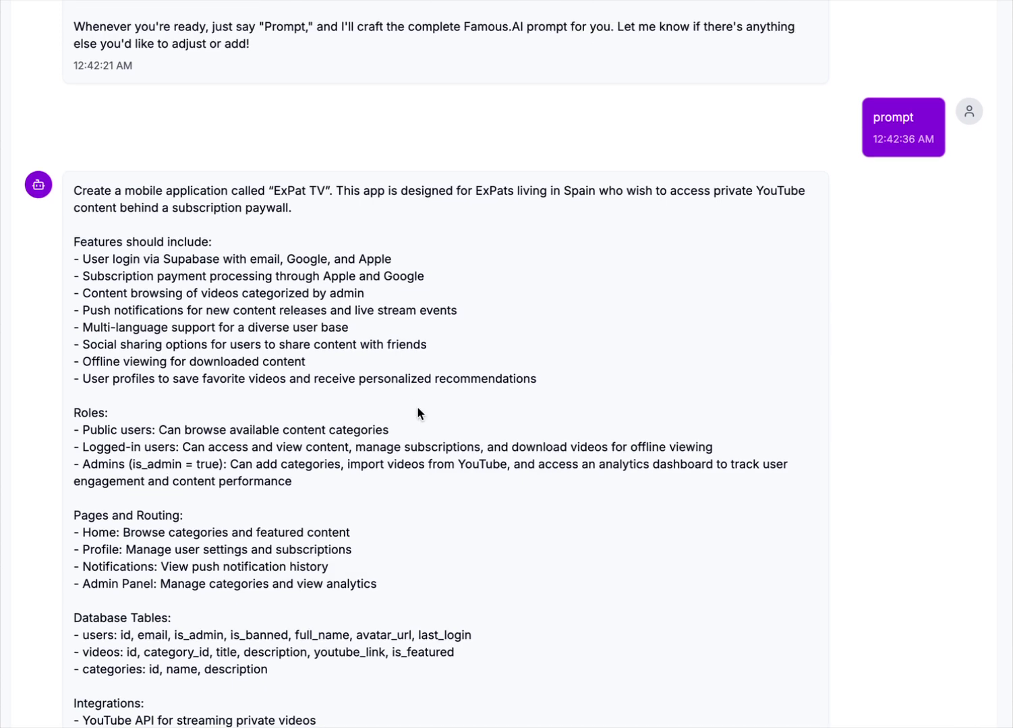
pyautogui.scroll(-3, 417, 406)
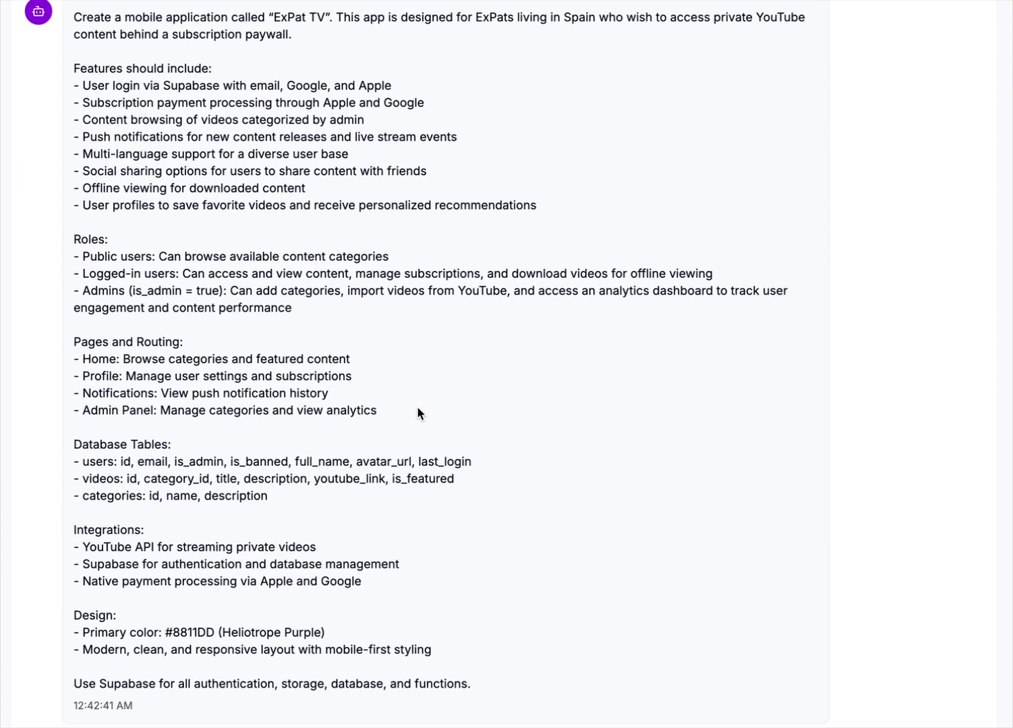
pyautogui.scroll(-1, 417, 406)
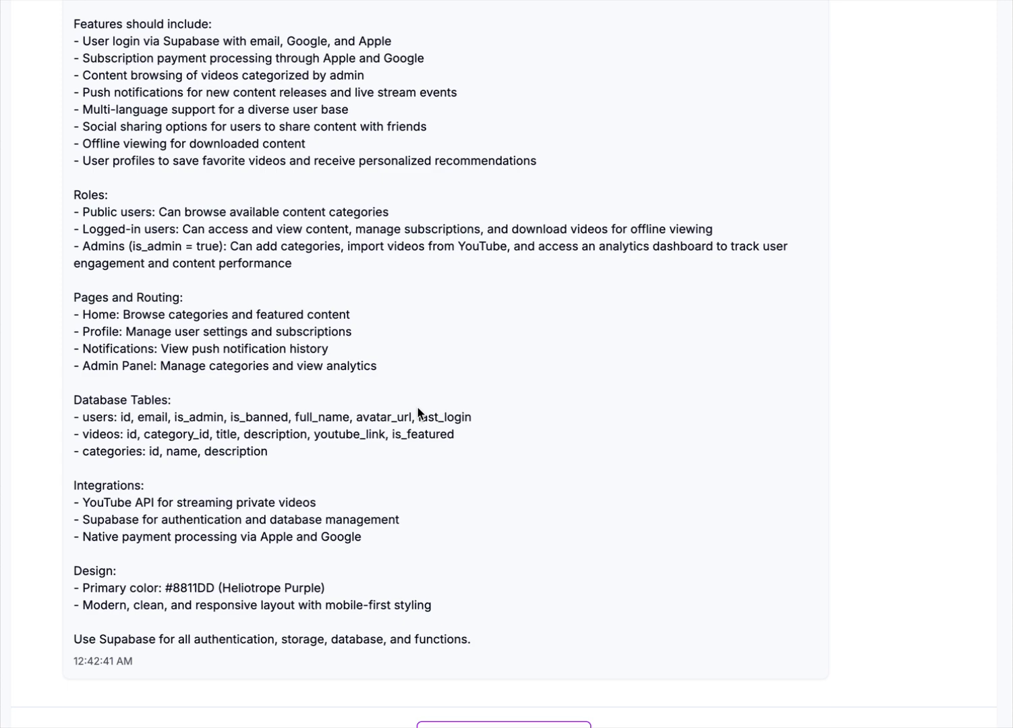
pyautogui.scroll(-1, 418, 412)
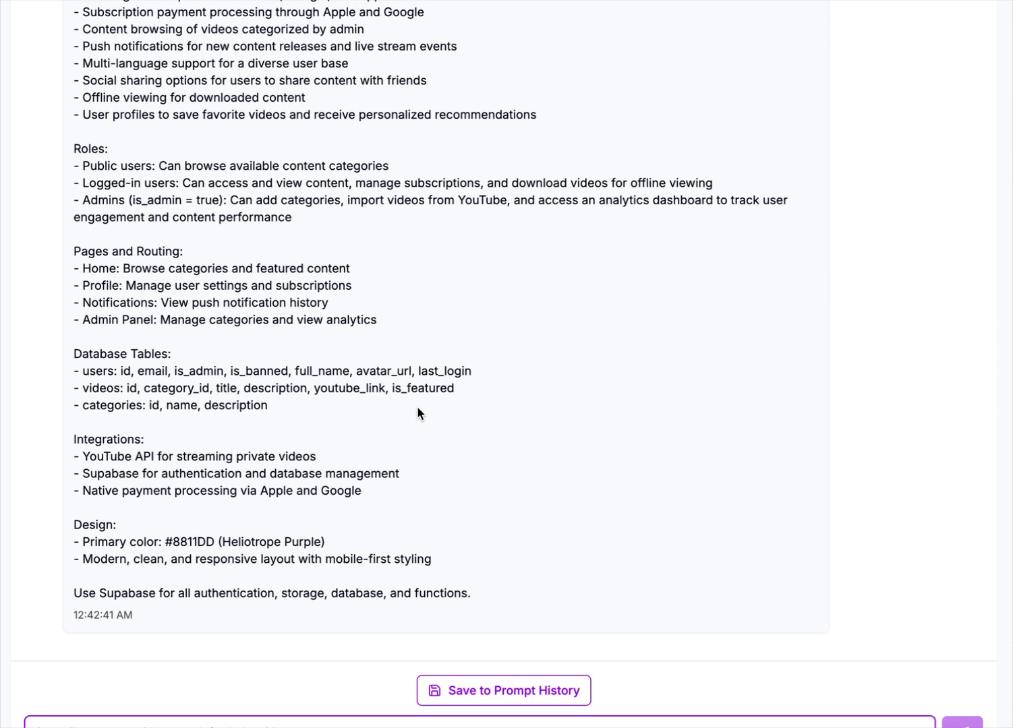